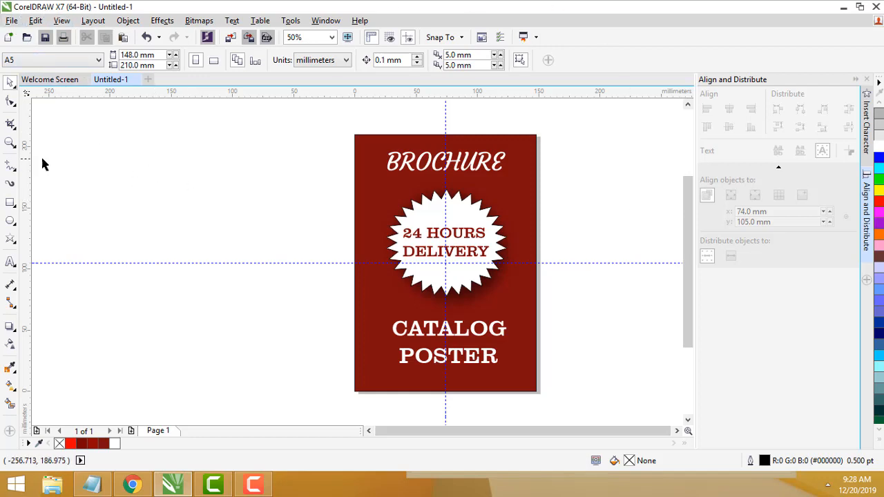
Step: Create a new A5 portrait document, 148 x 210 mm, with one page, RGB color mode and 300 dpi resolution
click(11, 21)
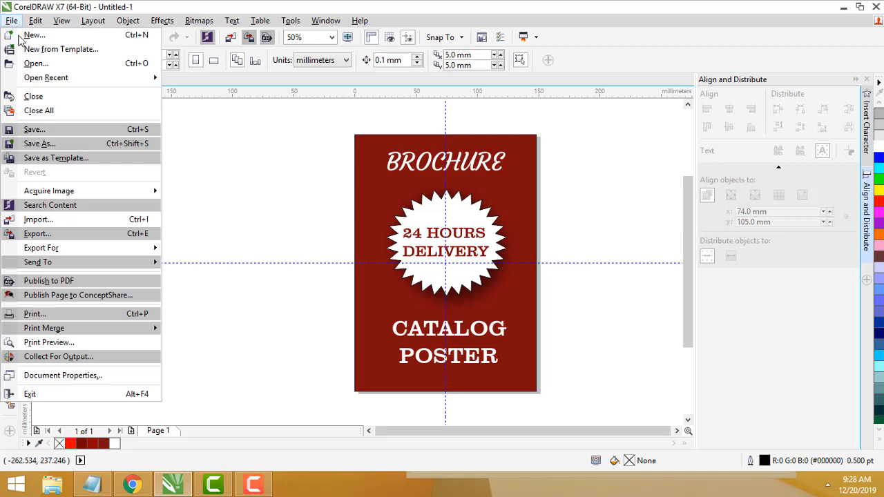
click(27, 36)
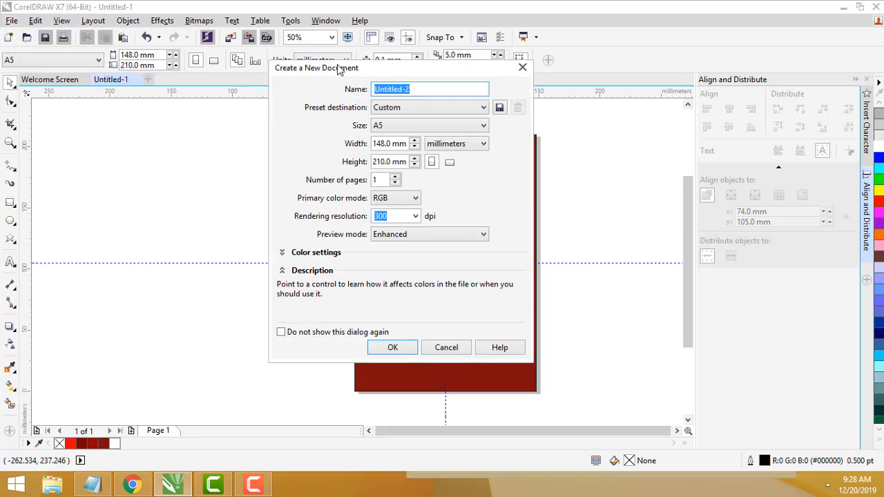
drag(340, 69, 298, 73)
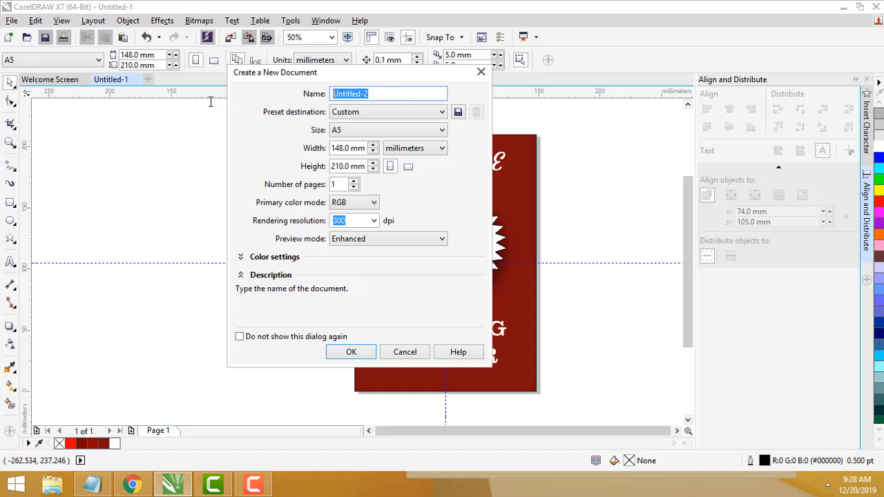
click(392, 128)
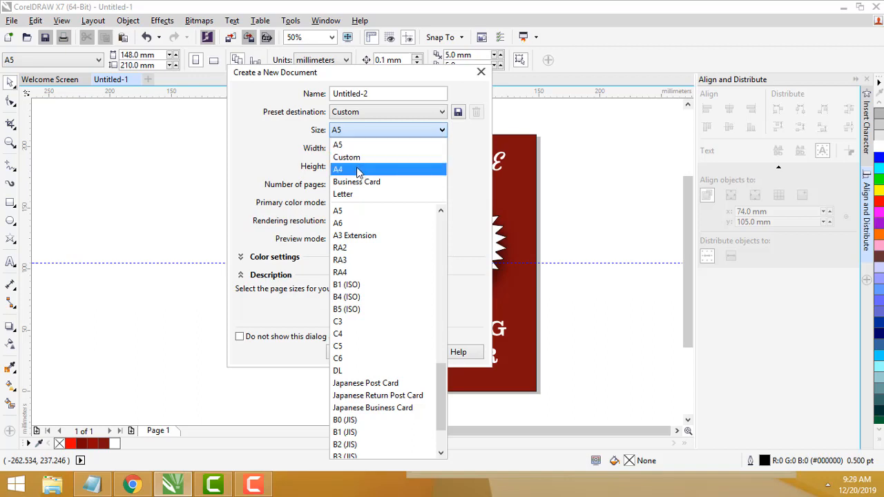
click(339, 145)
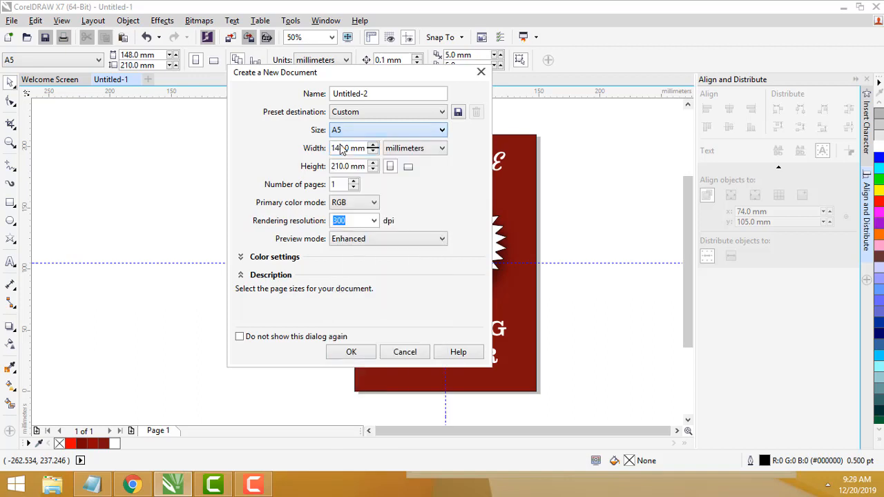
click(367, 204)
click(348, 216)
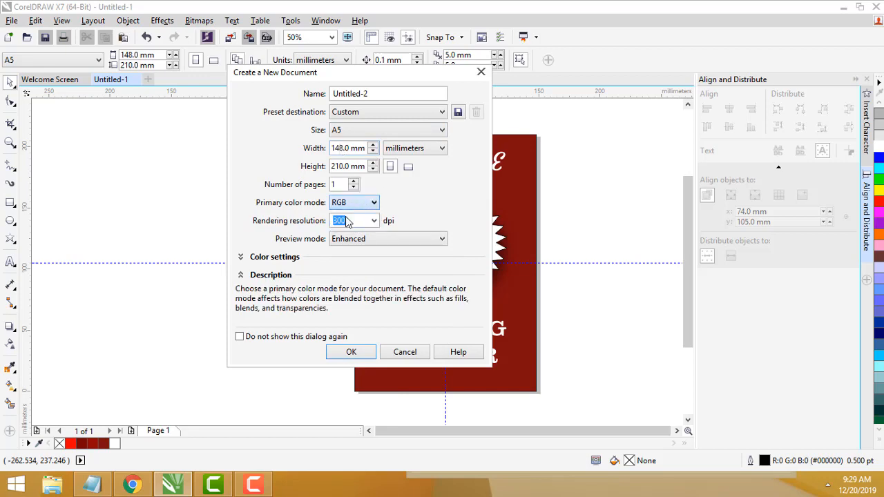
click(351, 206)
click(350, 208)
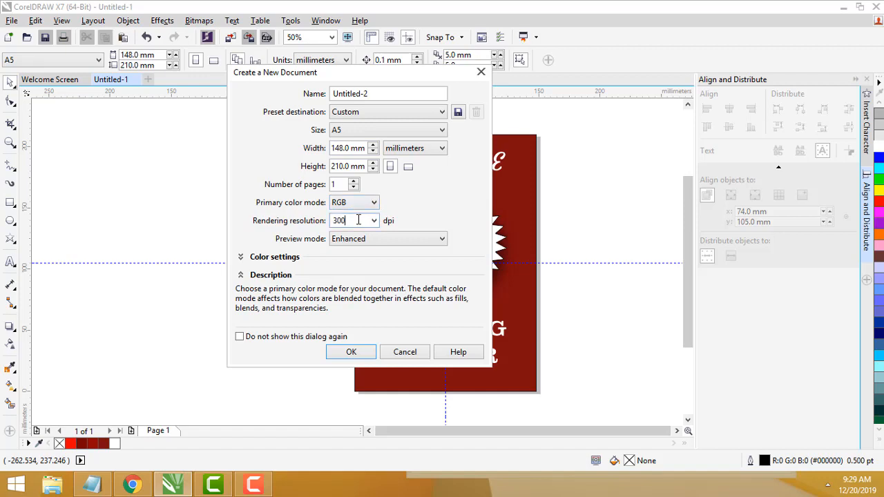
click(350, 353)
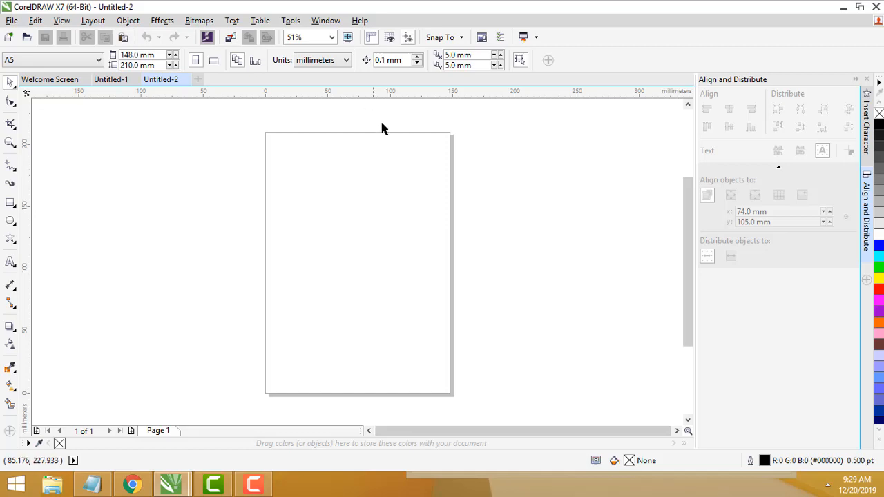
Step: Add a vertical guideline and center it on the page at X 74 mm
scroll(348, 397, down, 1)
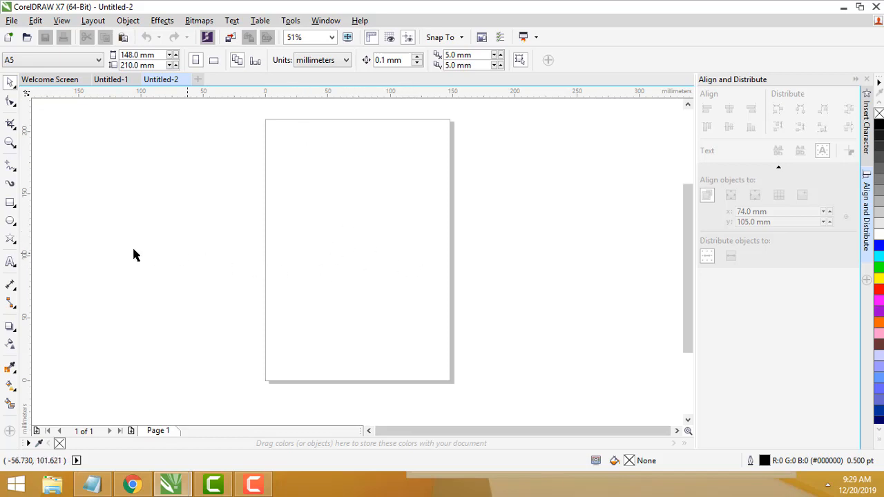
drag(24, 227, 81, 234)
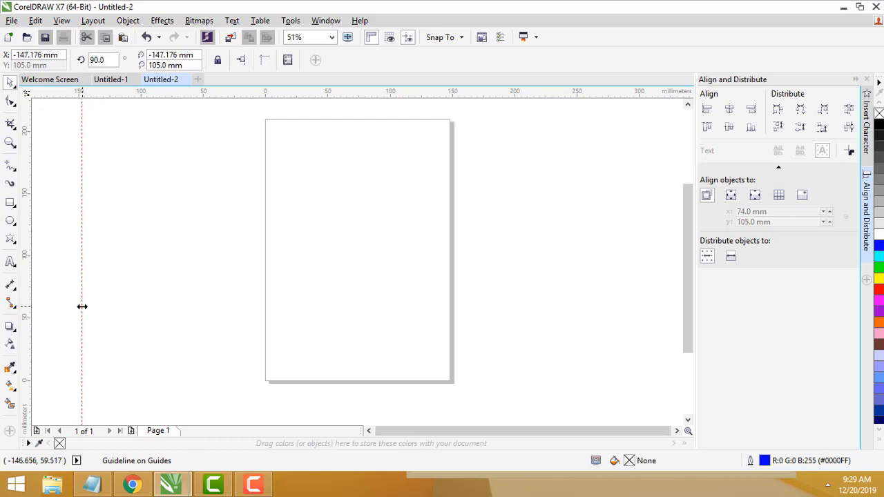
key(p)
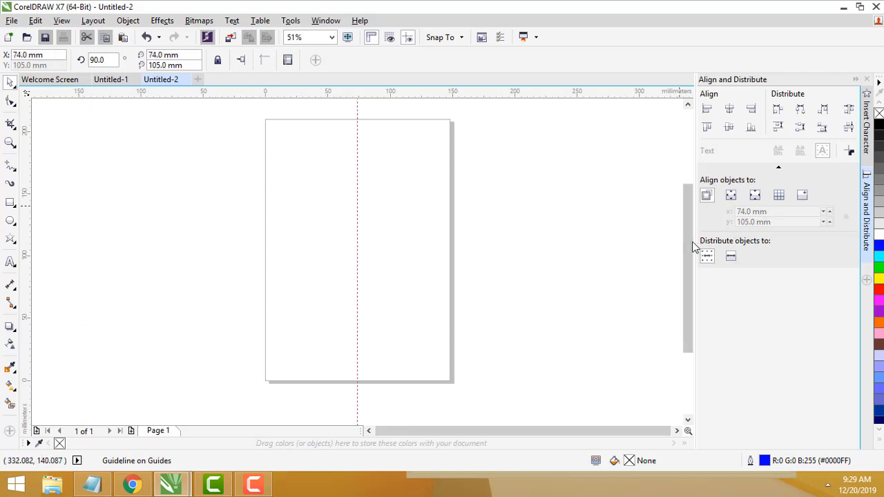
Step: Add a horizontal guideline and center it on the page at Y 105 mm
drag(691, 244, 710, 223)
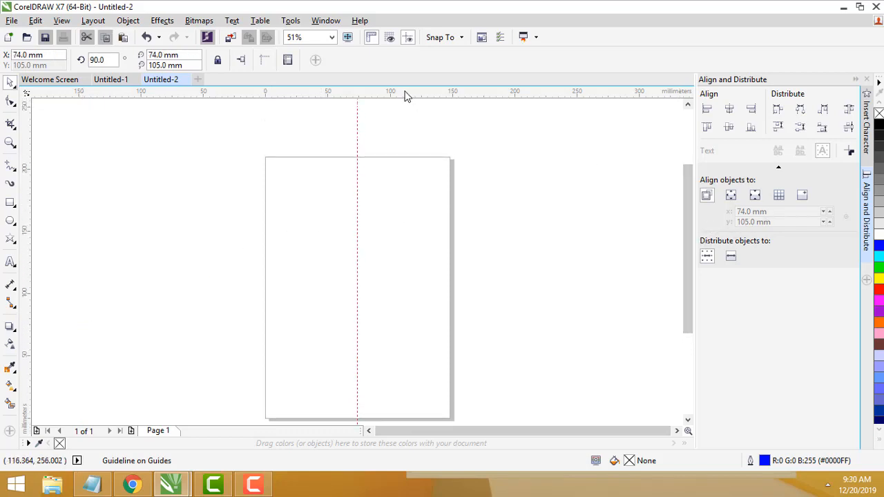
drag(404, 93, 407, 130)
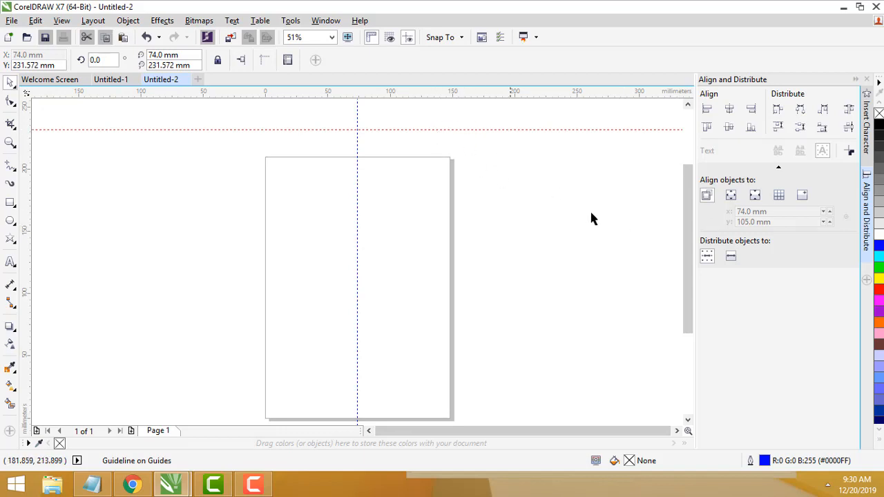
key(p)
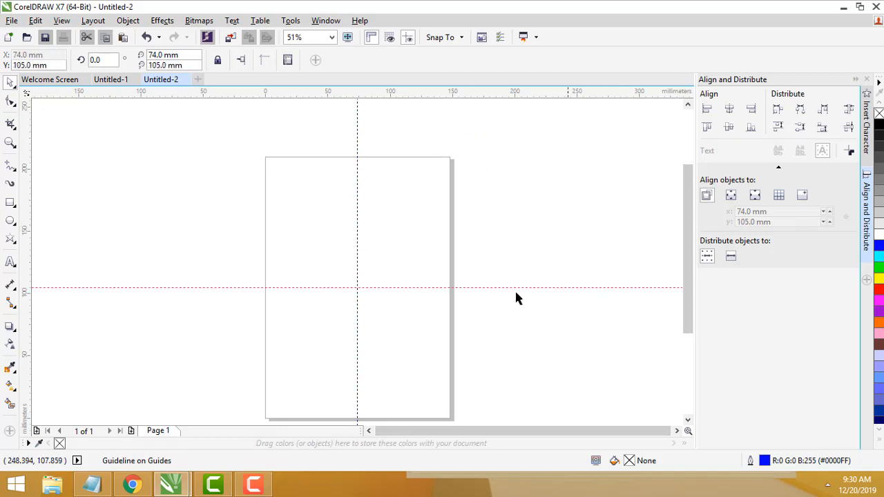
click(550, 247)
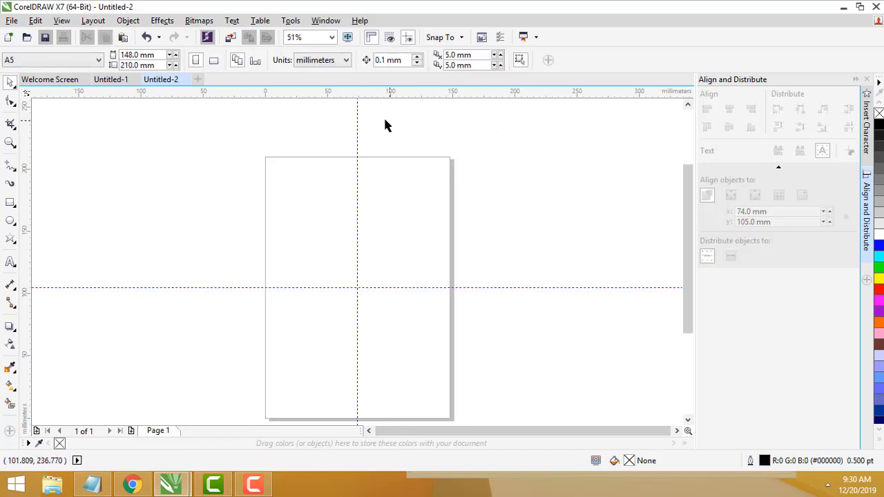
click(357, 123)
click(549, 284)
drag(685, 228, 683, 239)
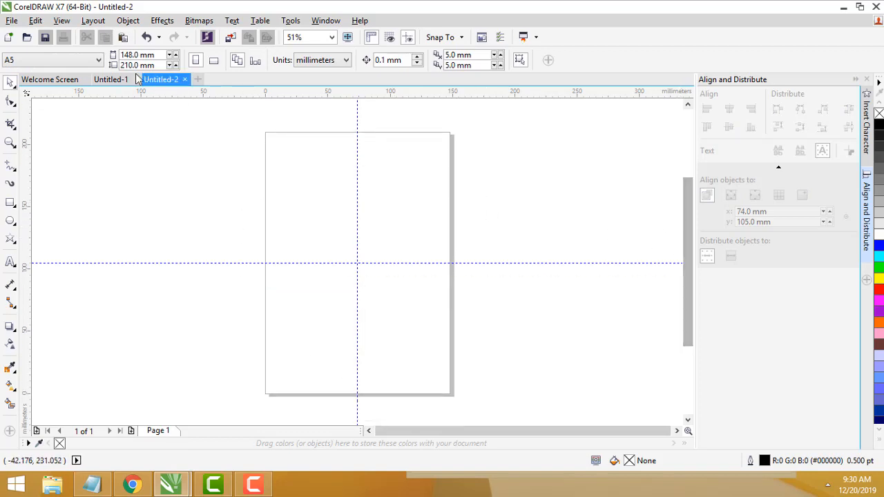
Step: Check the finished sample in Untitled-1, and add a page-sized 148 x 210 mm rectangle to Untitled-2
click(111, 81)
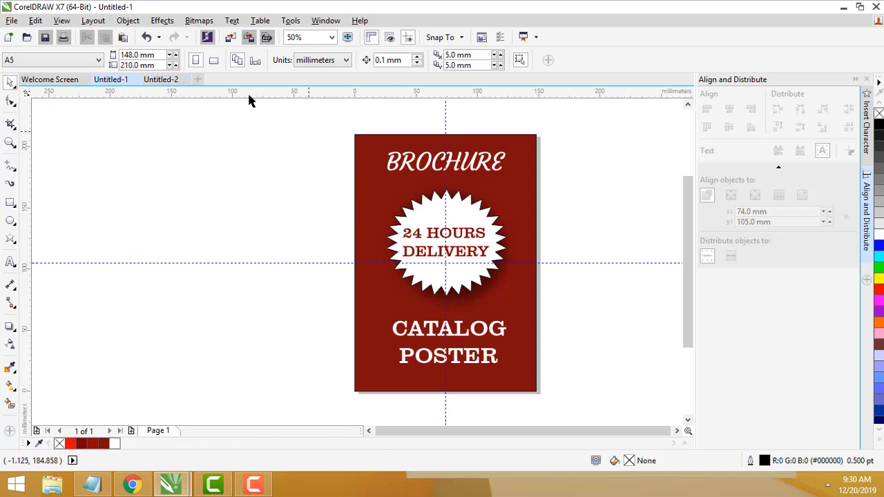
click(161, 81)
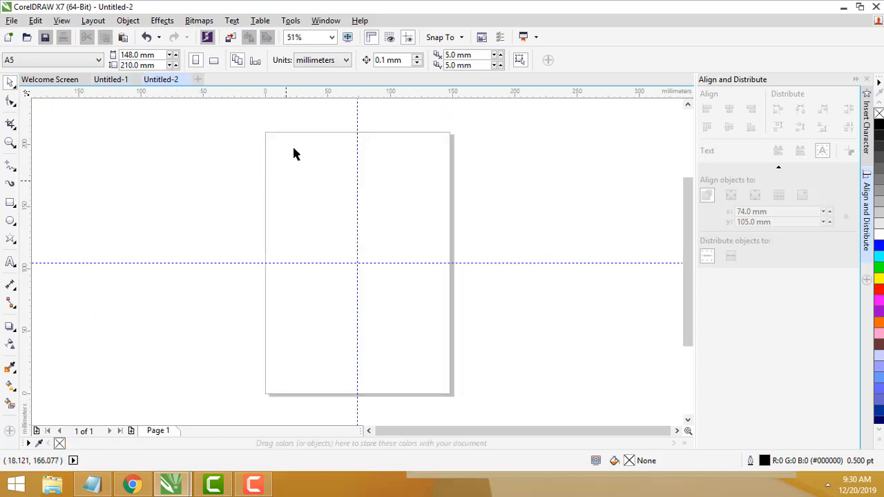
click(10, 204)
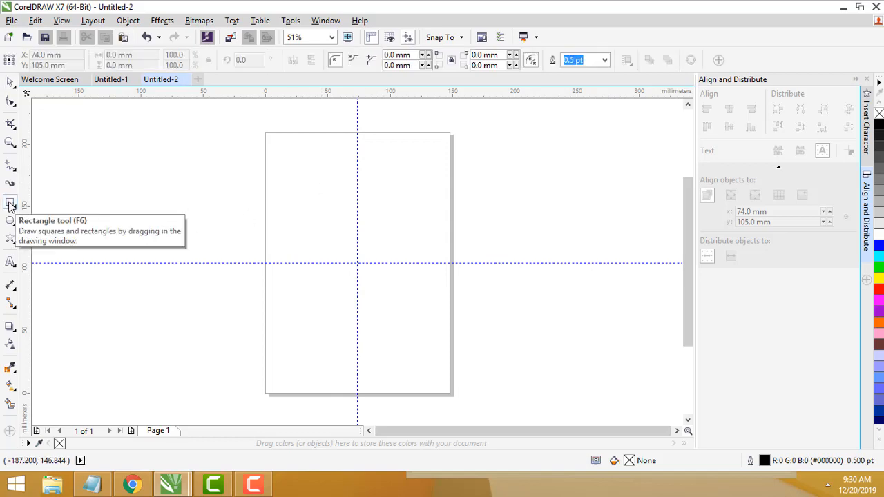
double_click(10, 204)
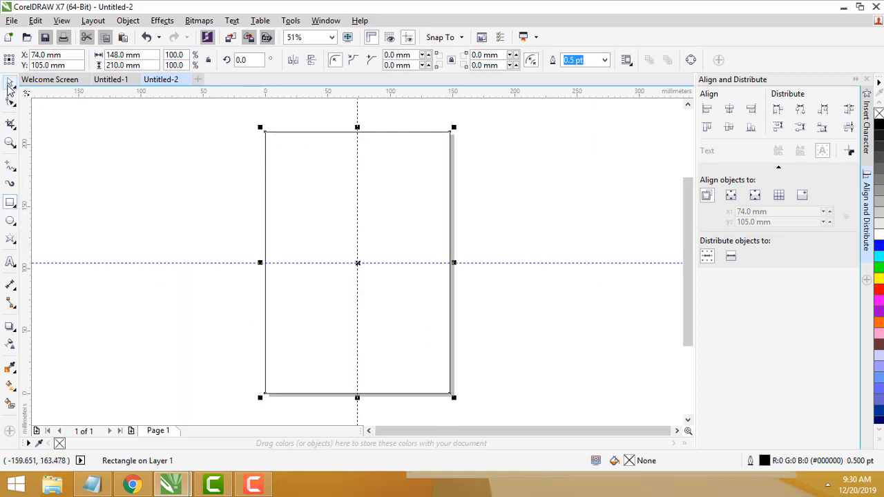
click(9, 86)
click(74, 120)
click(383, 161)
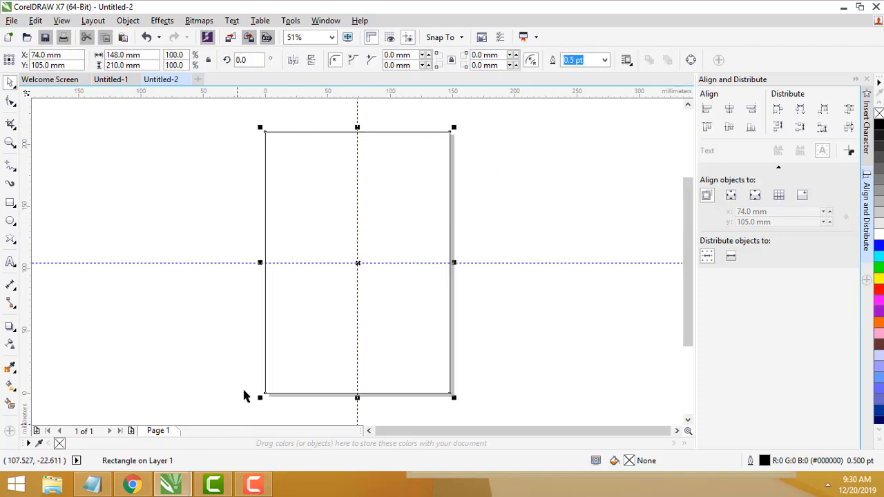
Step: Fill the page-sized rectangle with red (#FF0000) and compare it with the sample poster in Untitled-1
click(112, 80)
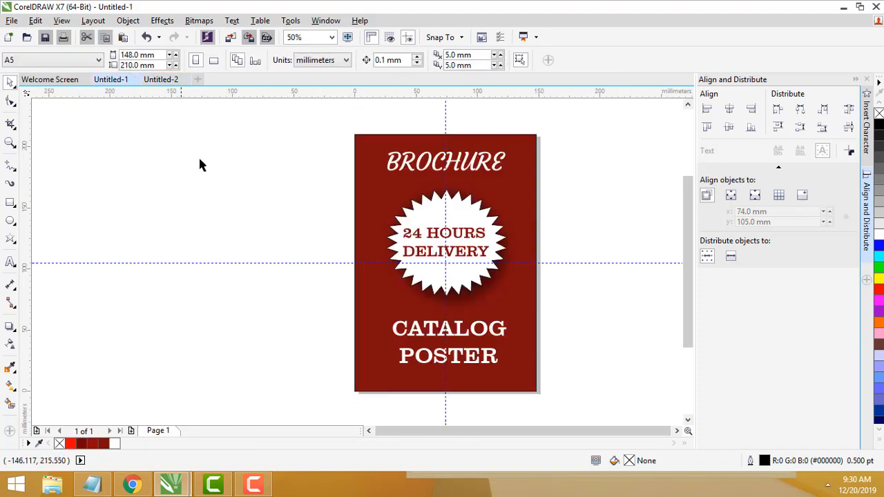
click(157, 80)
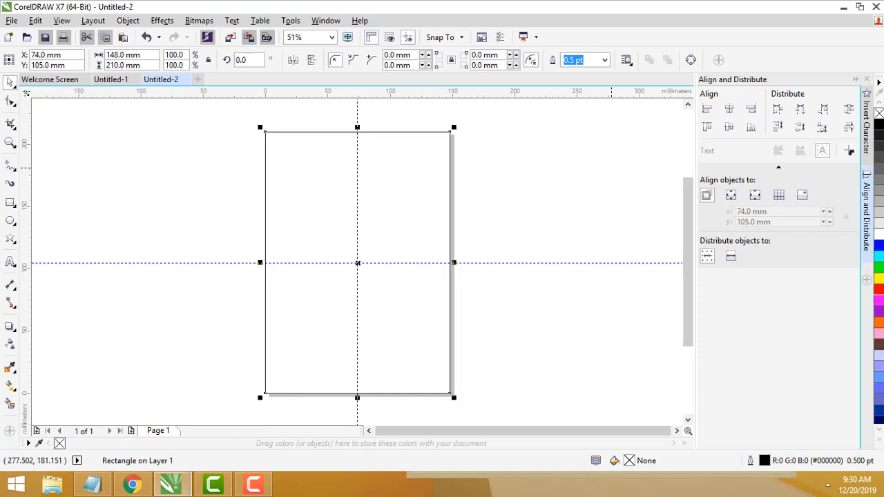
click(879, 290)
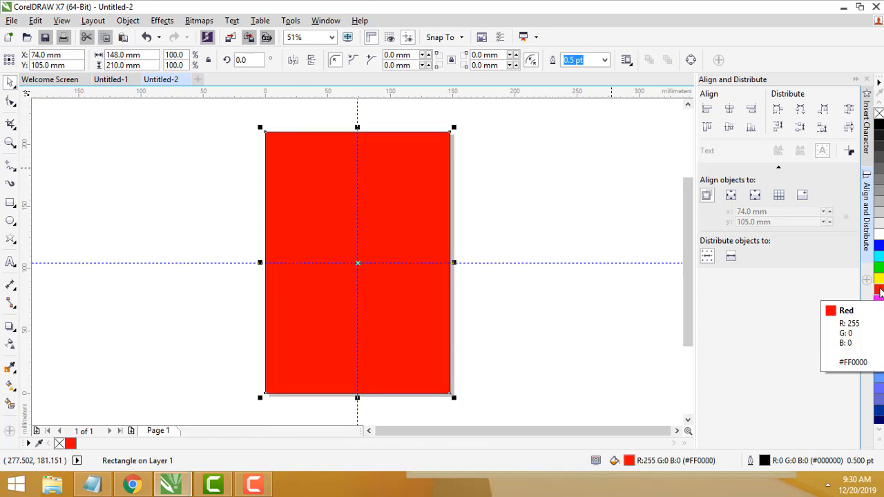
click(110, 79)
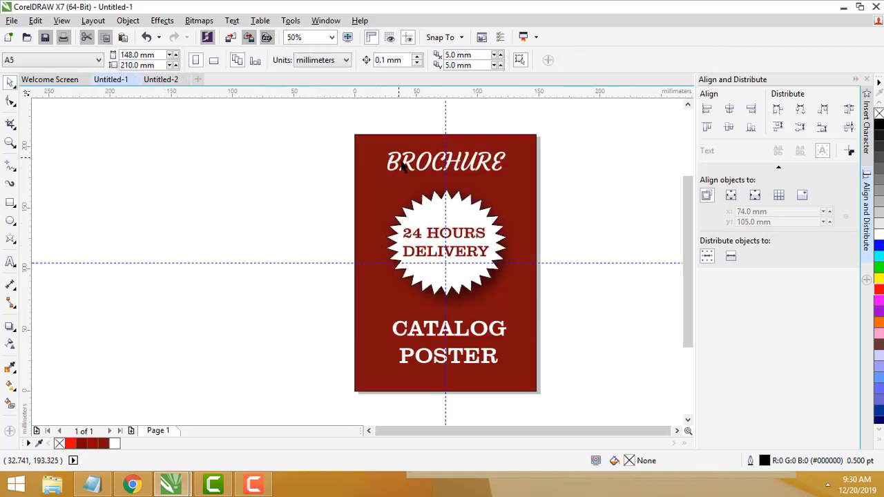
click(165, 79)
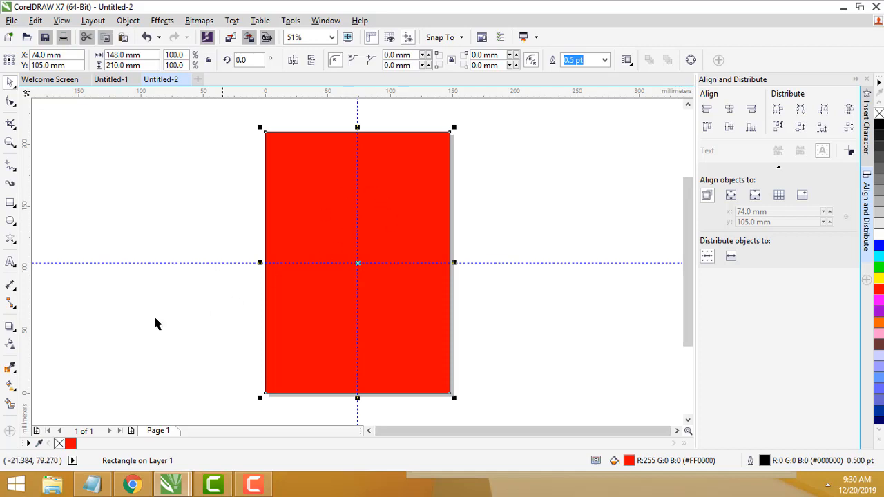
Step: Darken the rectangle's uniform fill to deep red, RGB 148, 2, 2 (#940202), with the Interactive Fill tool
click(10, 387)
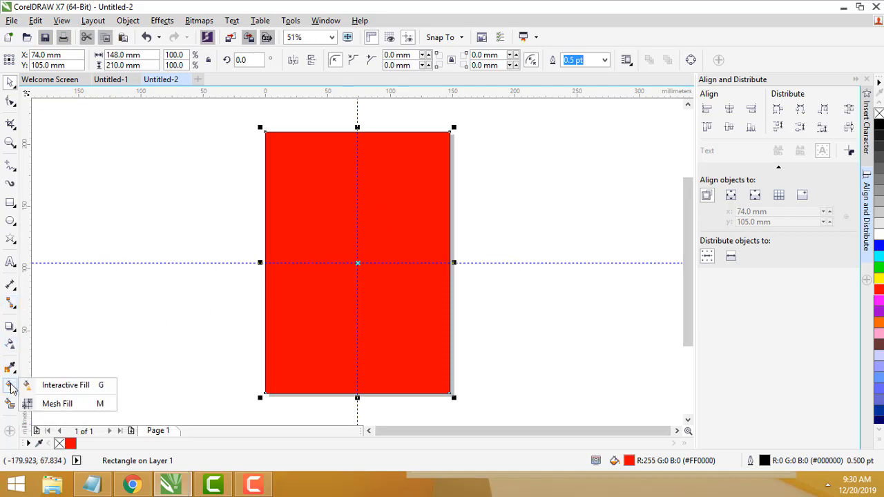
click(68, 388)
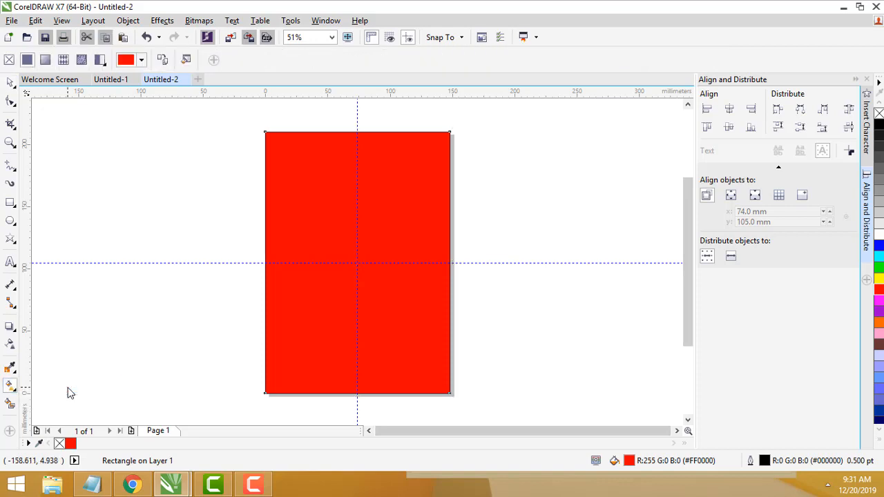
click(141, 62)
click(141, 63)
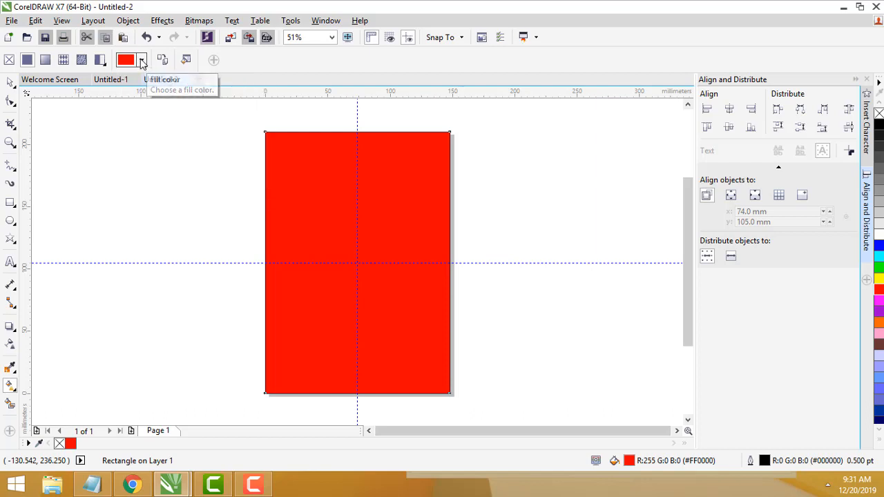
click(142, 62)
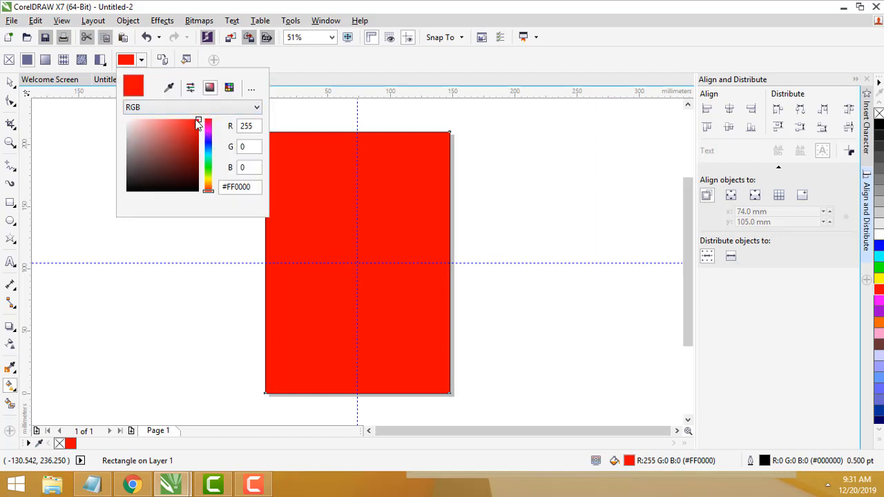
click(225, 109)
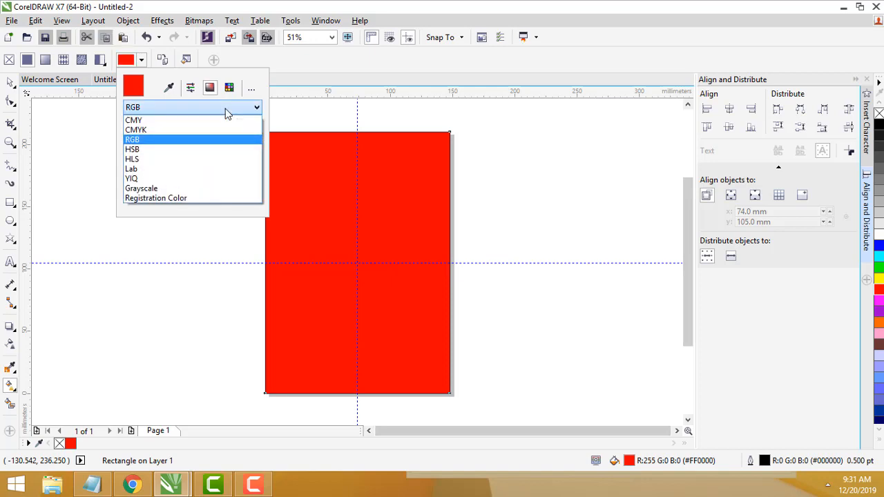
click(225, 109)
drag(199, 125, 198, 149)
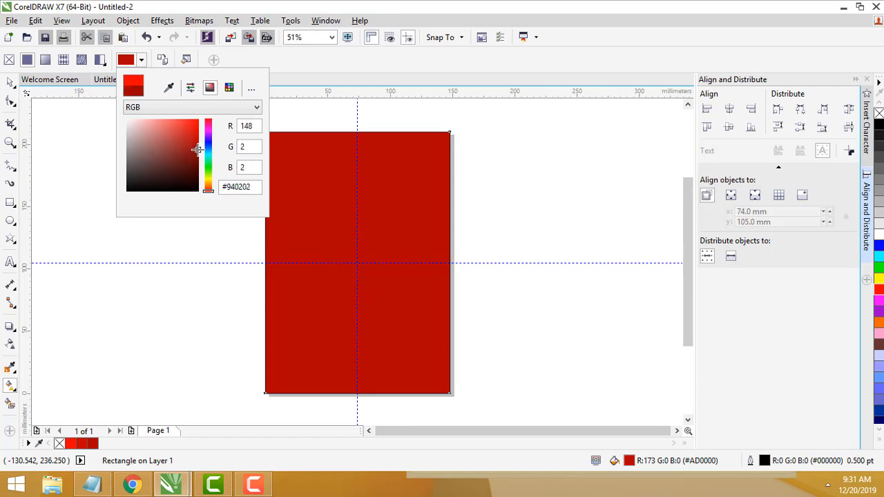
click(315, 102)
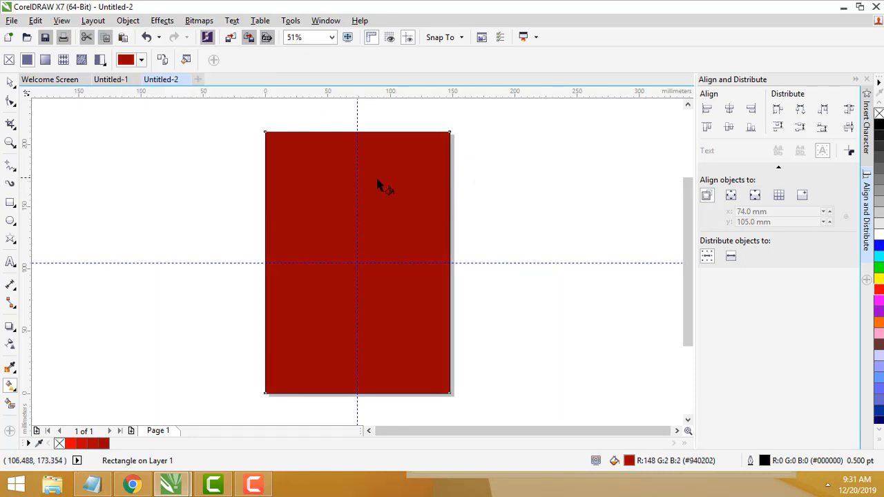
click(10, 83)
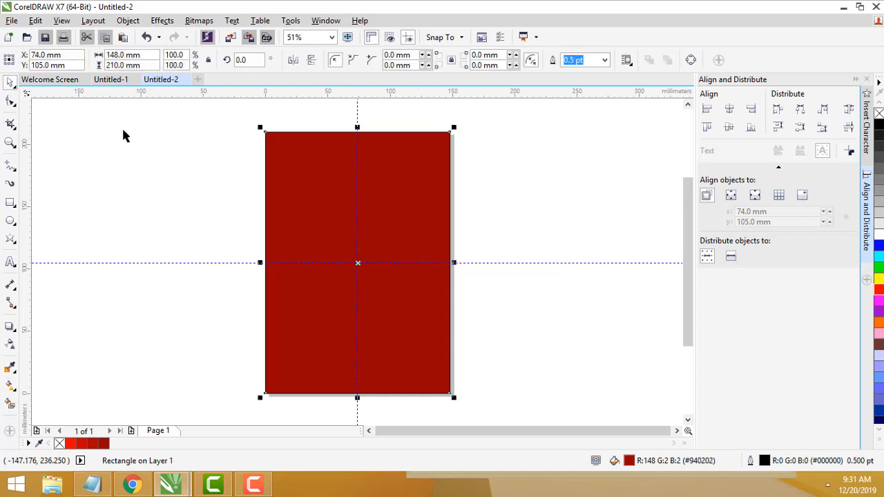
click(121, 128)
click(323, 172)
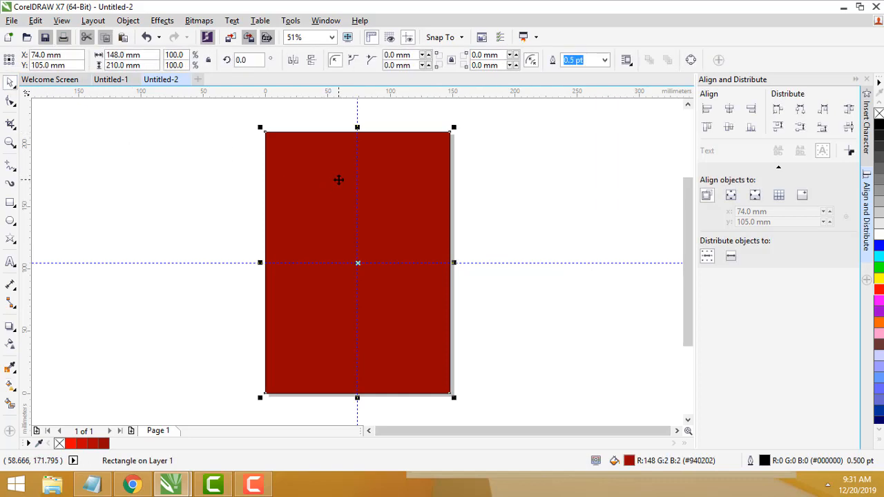
Step: Remove the outline from the dark red page-sized rectangle by setting its outline width to None
click(410, 185)
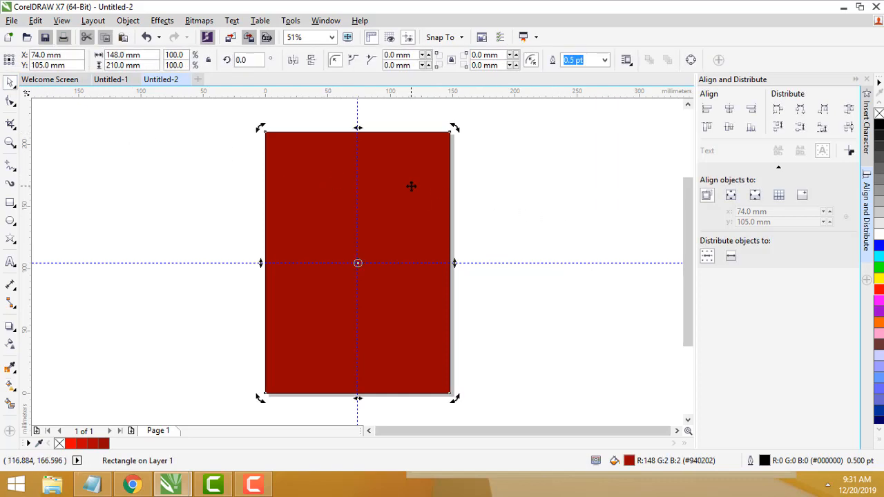
click(410, 185)
click(605, 61)
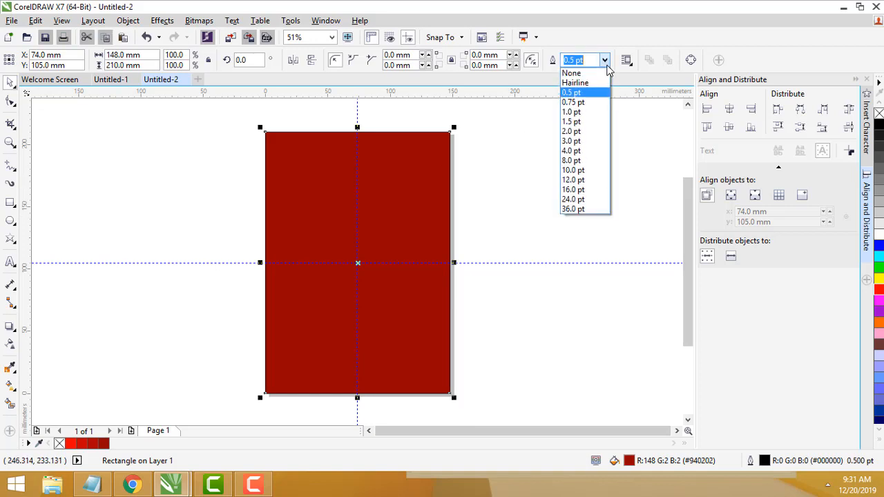
click(488, 140)
click(605, 61)
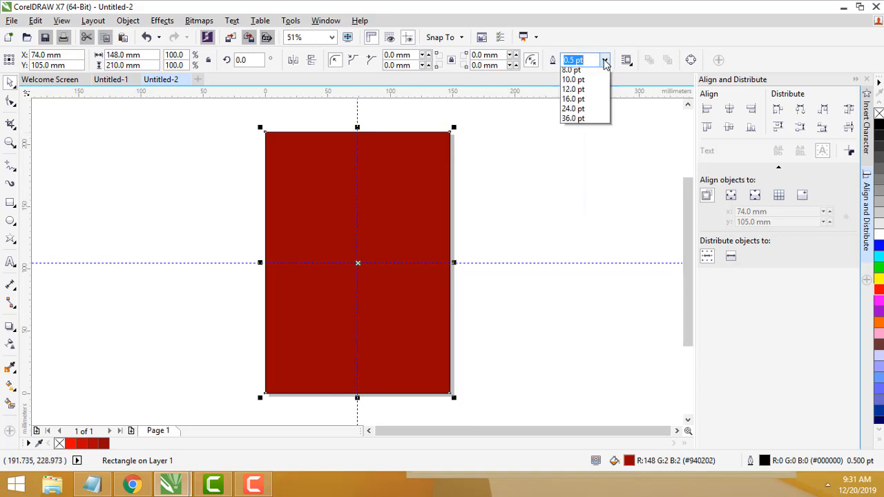
click(573, 71)
click(566, 139)
click(379, 165)
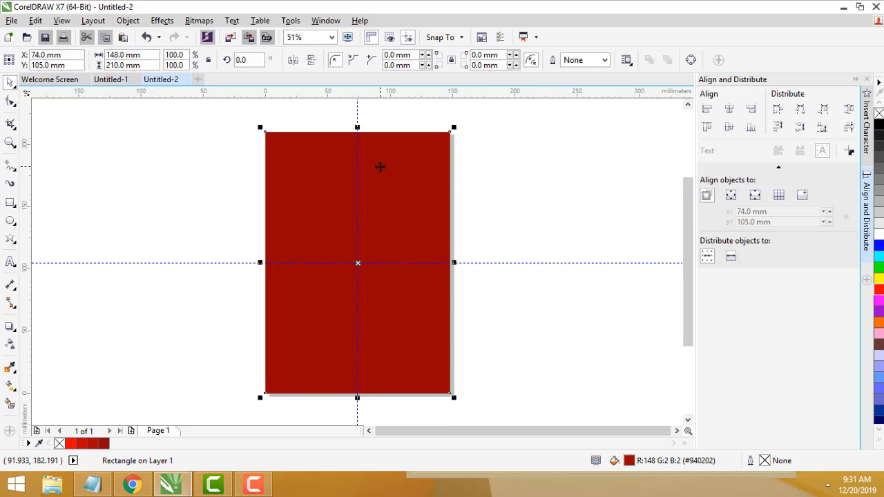
Step: Lock the dark red background rectangle in place
right_click(381, 156)
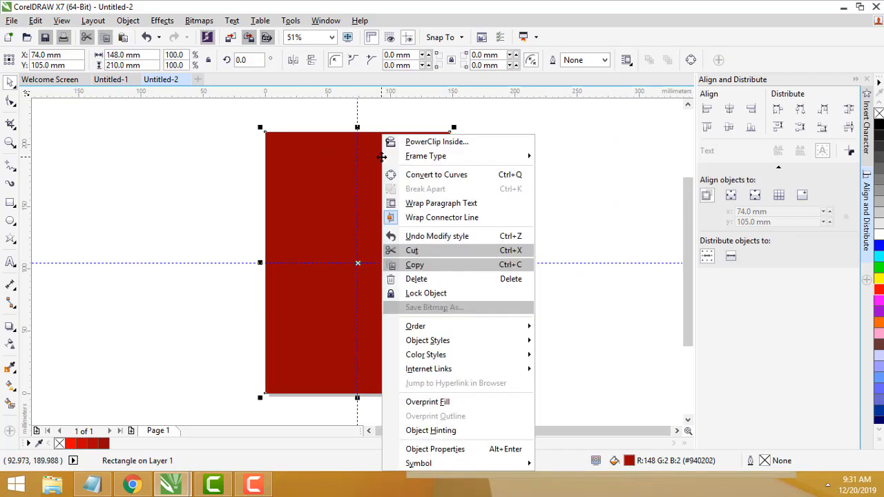
mouse_move(389, 160)
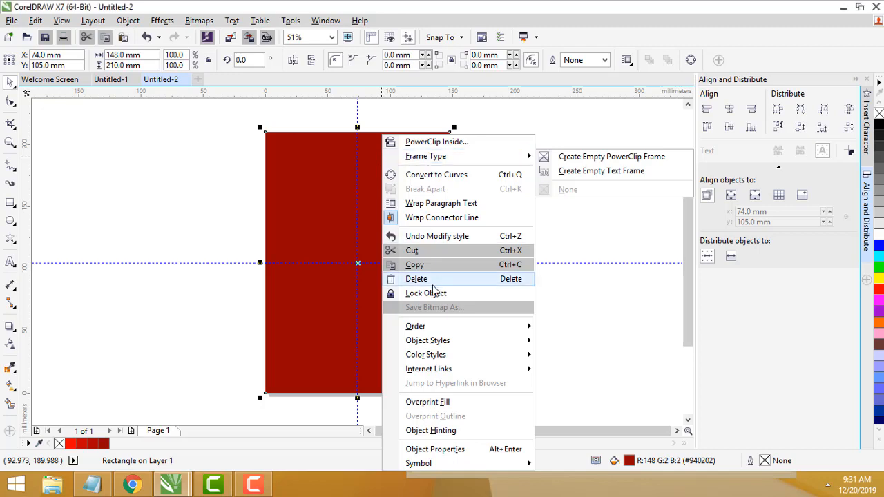
click(436, 292)
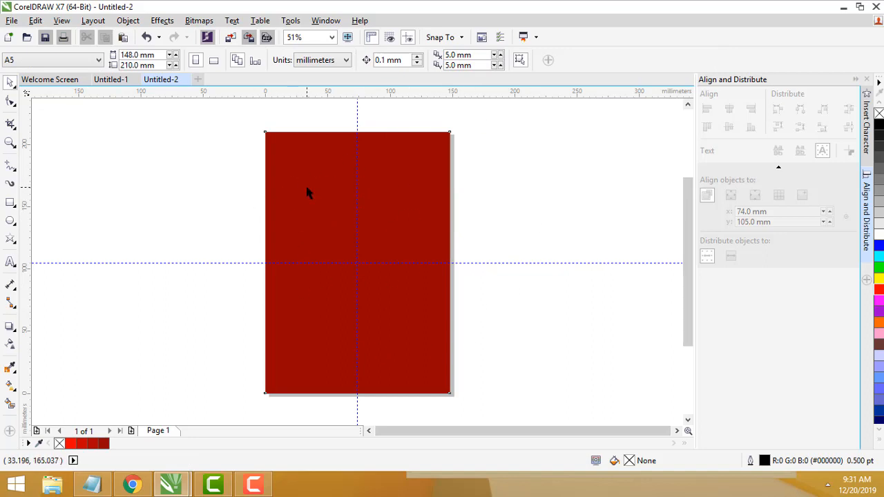
Step: Check the sample poster in Untitled-1, and copy the word BROCHURE from the Notepad text for use in Untitled-2
click(117, 81)
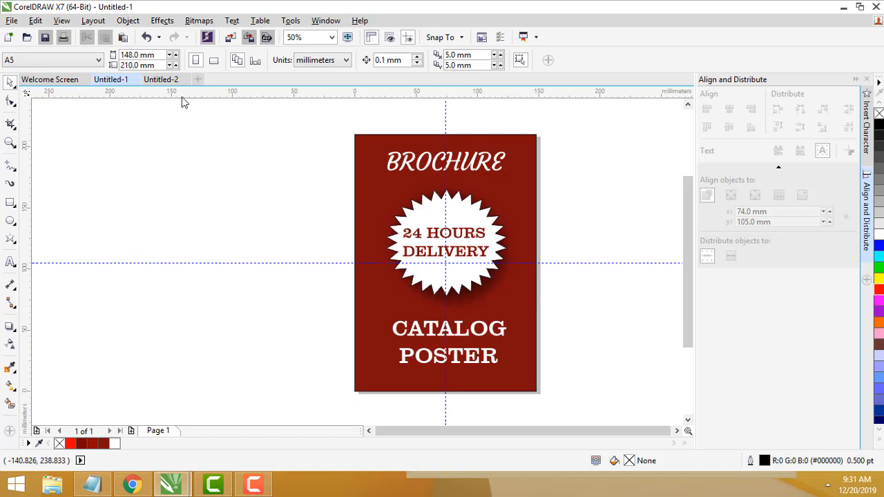
click(163, 81)
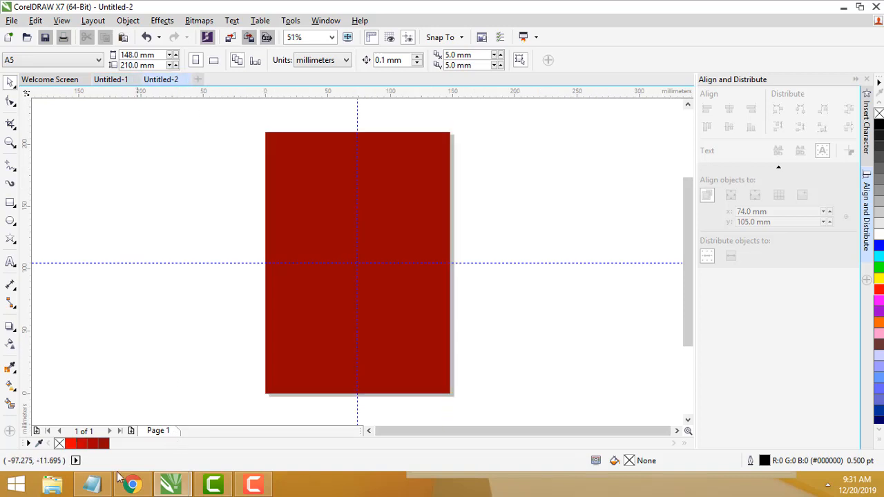
click(92, 484)
drag(444, 217, 338, 203)
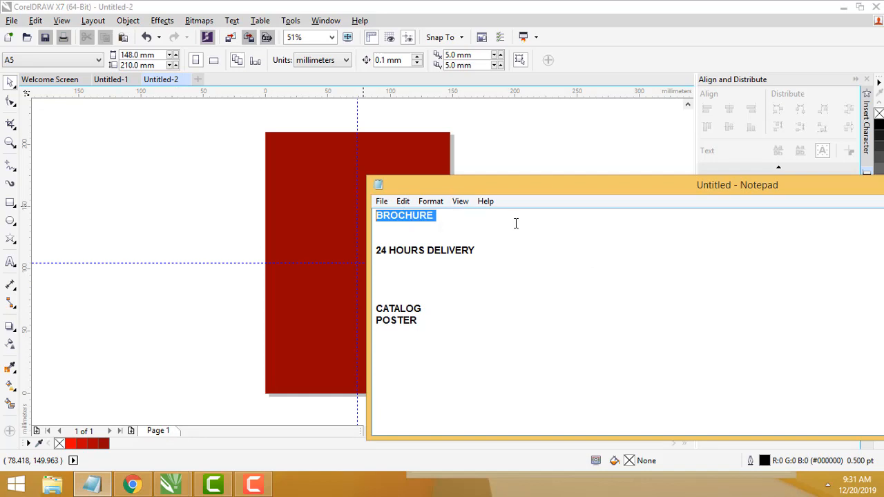
click(485, 151)
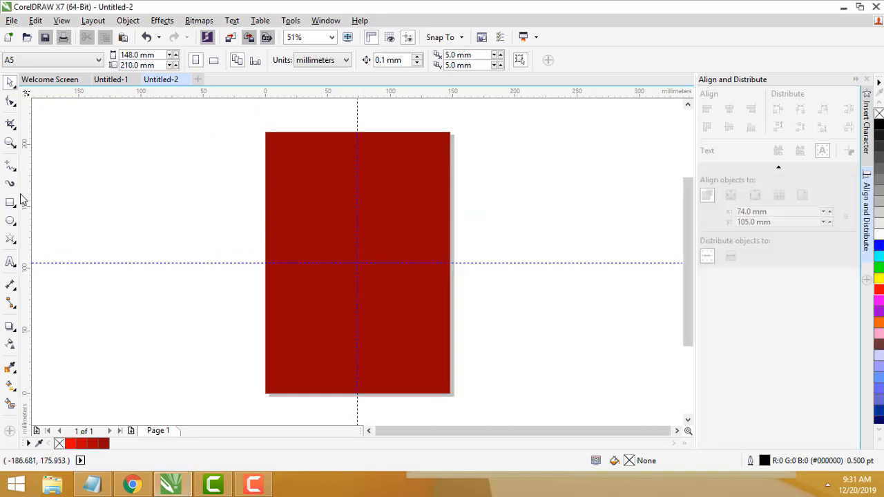
Step: Add the artistic text BROCHURE in the upper part of the dark red page
click(11, 263)
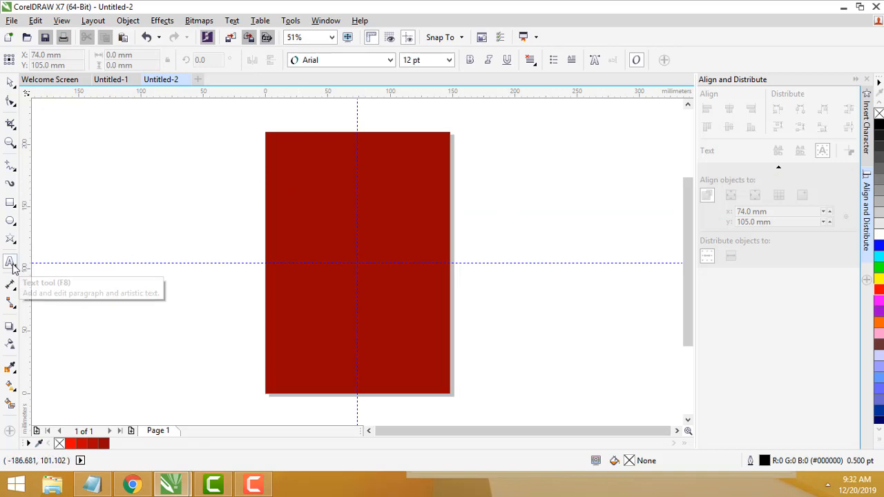
click(307, 167)
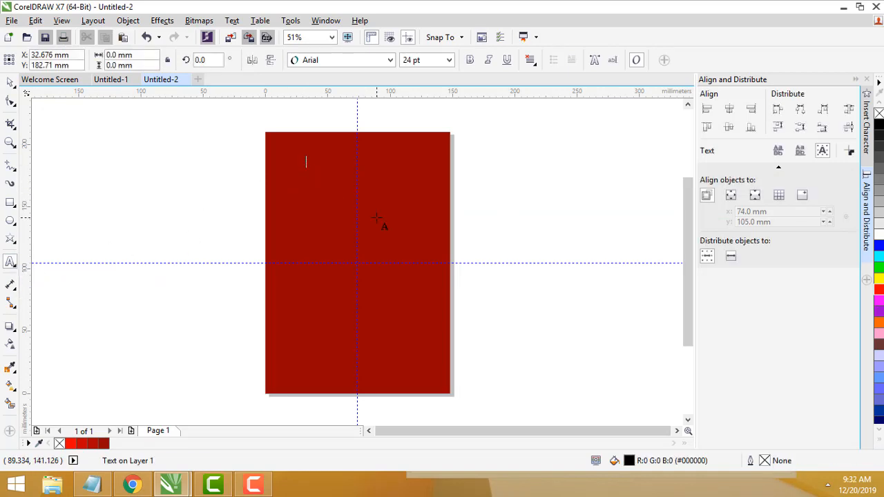
text(BROCHURE)
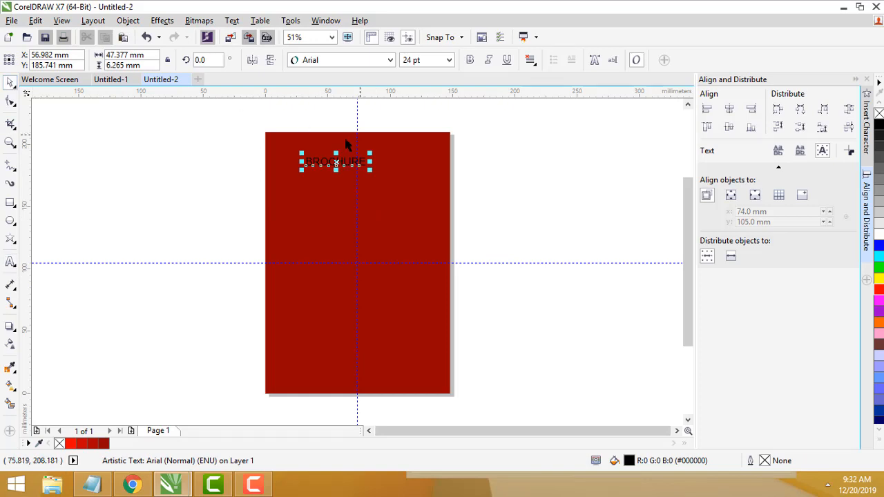
scroll(341, 145, up, 2)
click(12, 266)
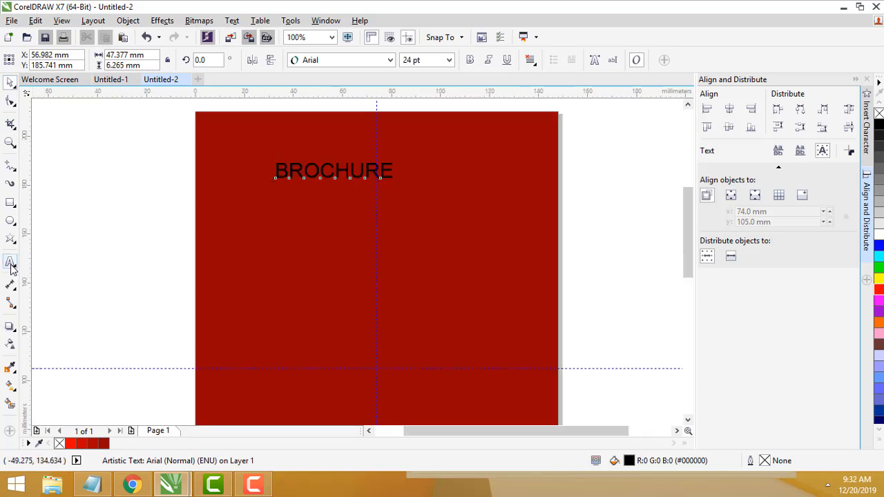
click(124, 242)
text(ddd)
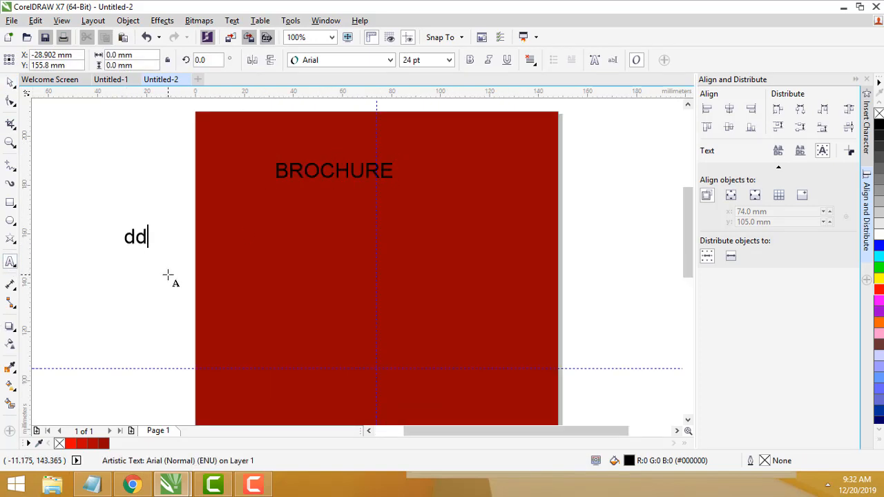
key(BackSpace)
key(BackSpace)
key(BackSpace)
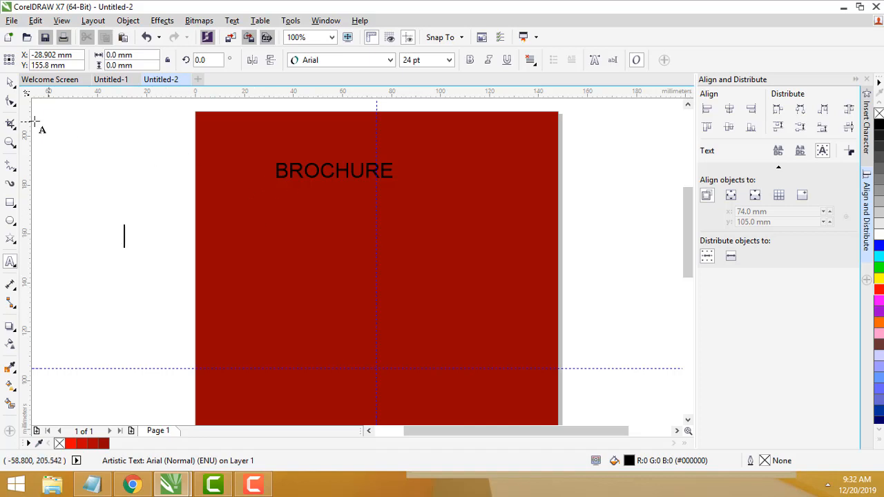
click(10, 82)
Step: Select the BROCHURE text and examine its placement on the page at several magnifications
click(323, 176)
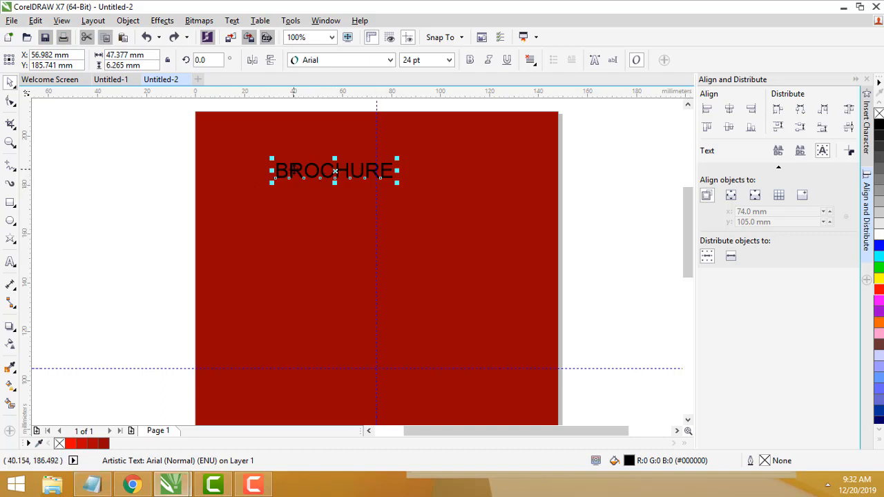
scroll(524, 186, down, 1)
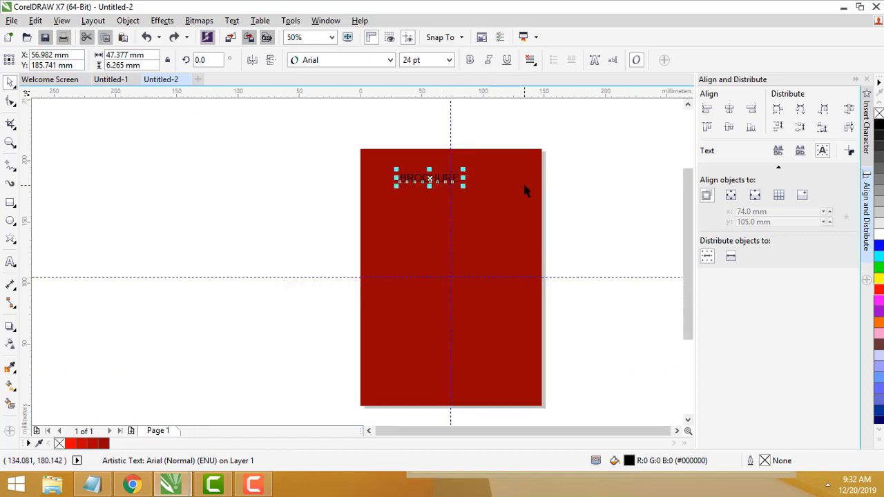
scroll(503, 179, up, 1)
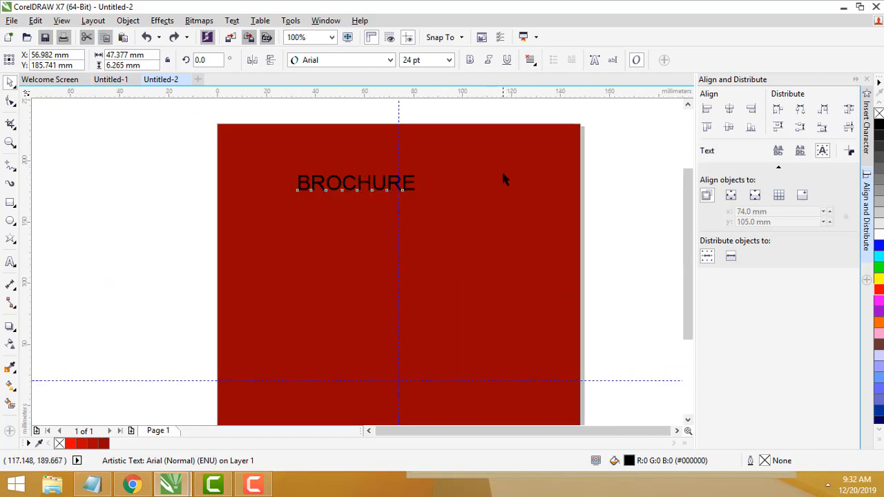
scroll(503, 178, down, 1)
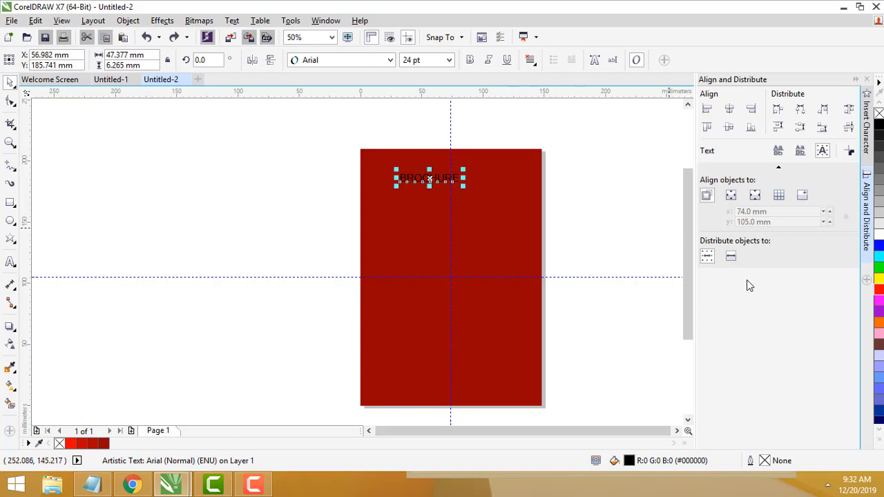
scroll(499, 229, up, 1)
scroll(362, 232, down, 2)
scroll(360, 230, up, 2)
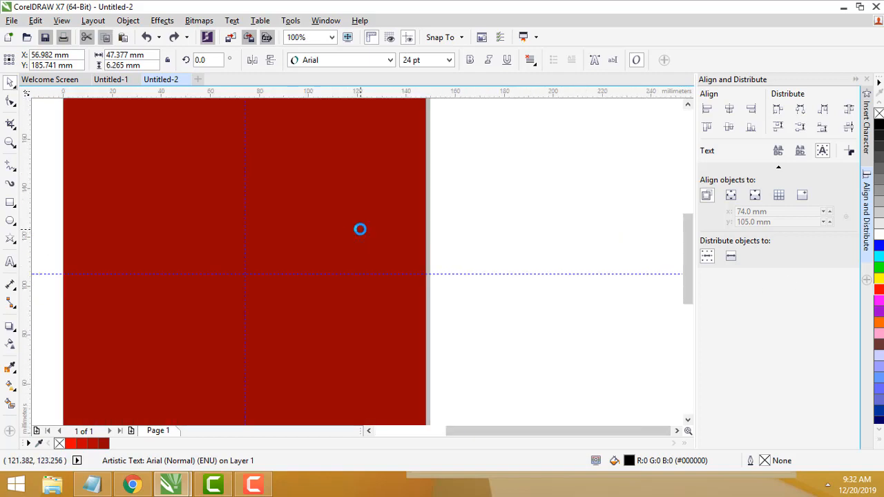
scroll(241, 178, down, 1)
scroll(286, 117, up, 1)
scroll(287, 114, down, 2)
scroll(289, 112, up, 1)
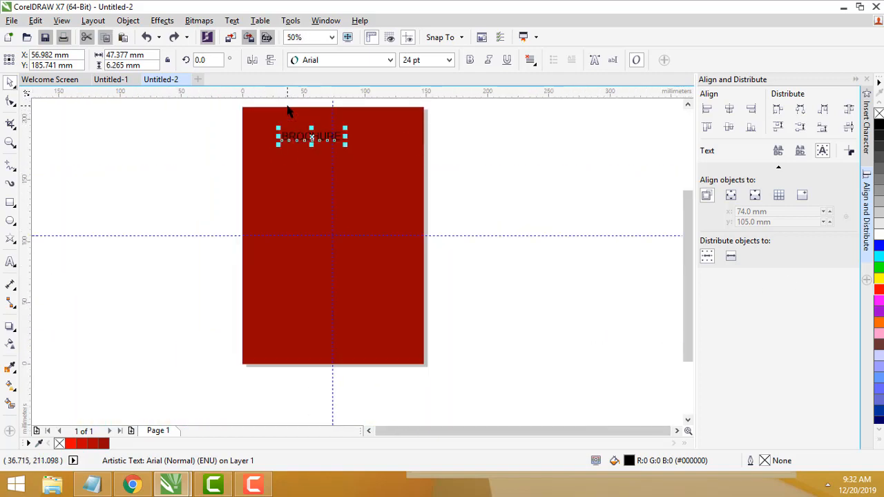
scroll(288, 112, up, 1)
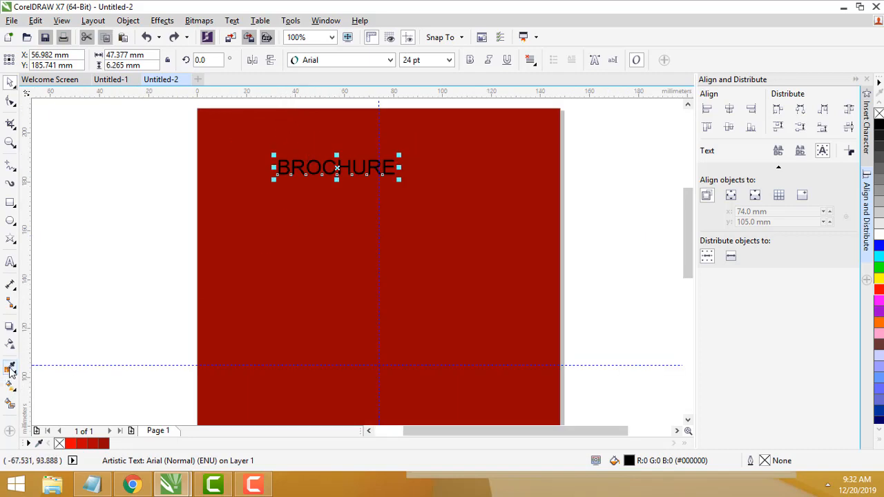
Step: Inspect the BROCHURE lettering up close with the Zoom tool, and return to a view of most of the page
click(10, 144)
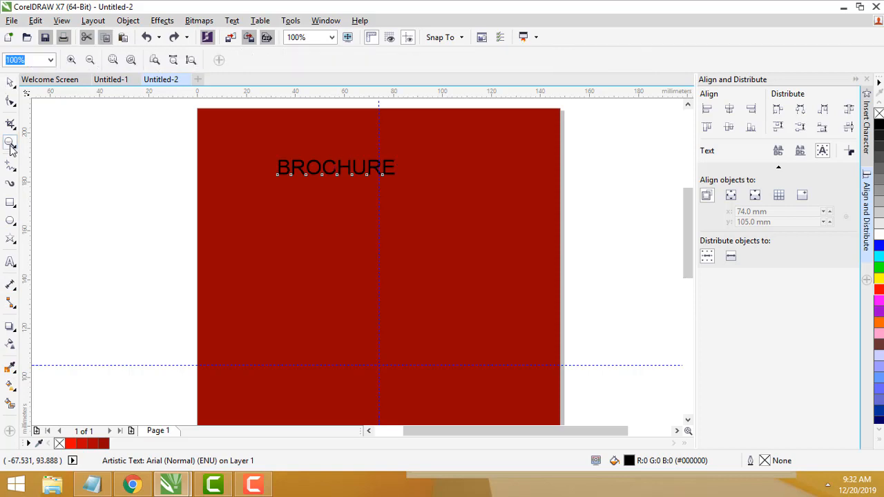
click(343, 162)
drag(192, 230, 494, 361)
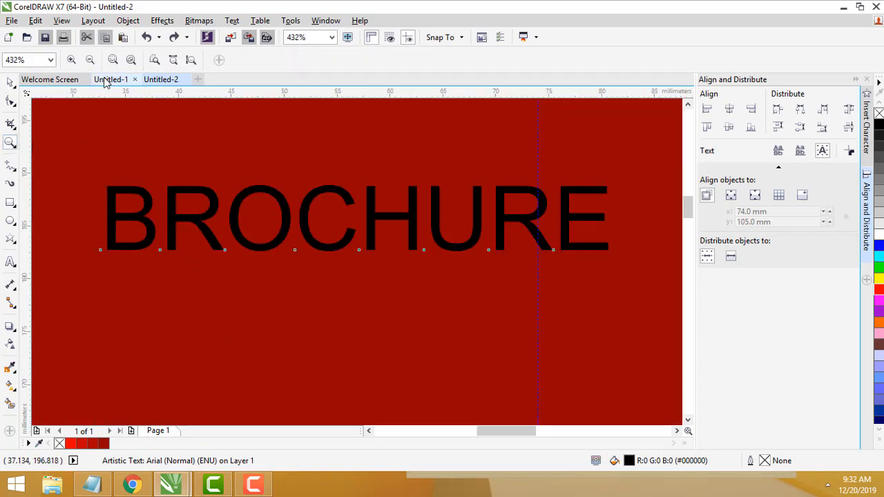
click(89, 60)
click(89, 60)
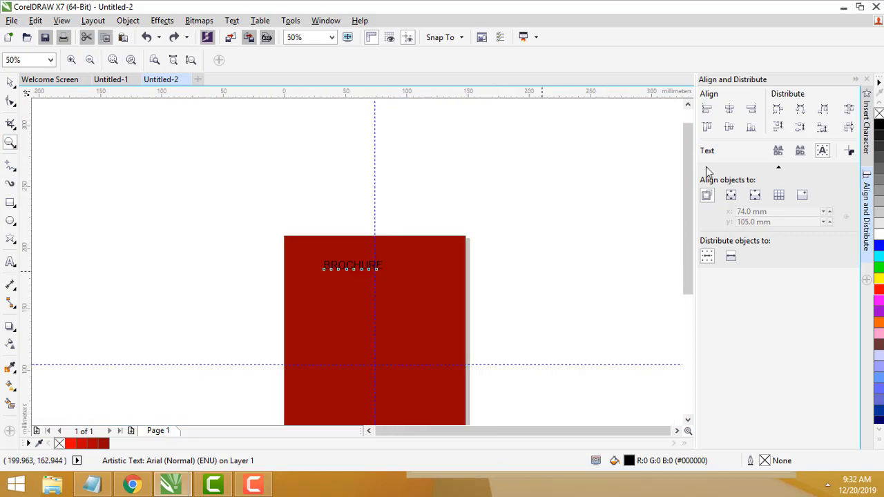
drag(688, 194, 688, 232)
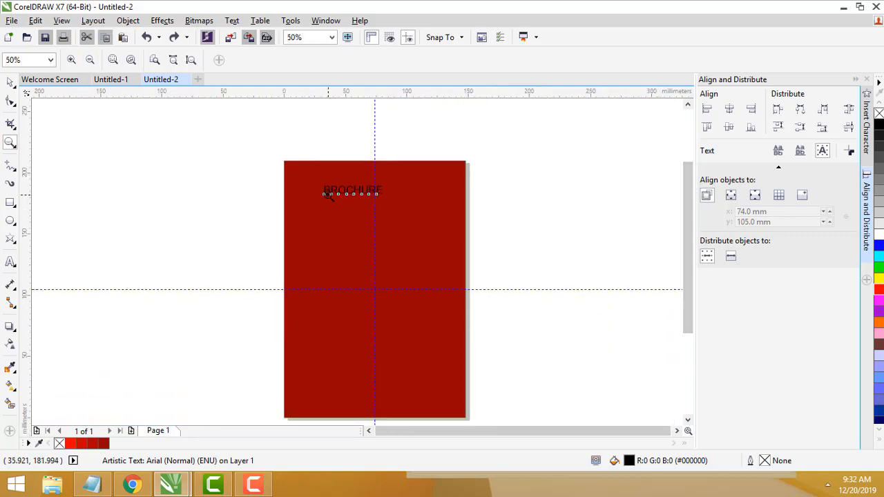
drag(310, 180, 447, 214)
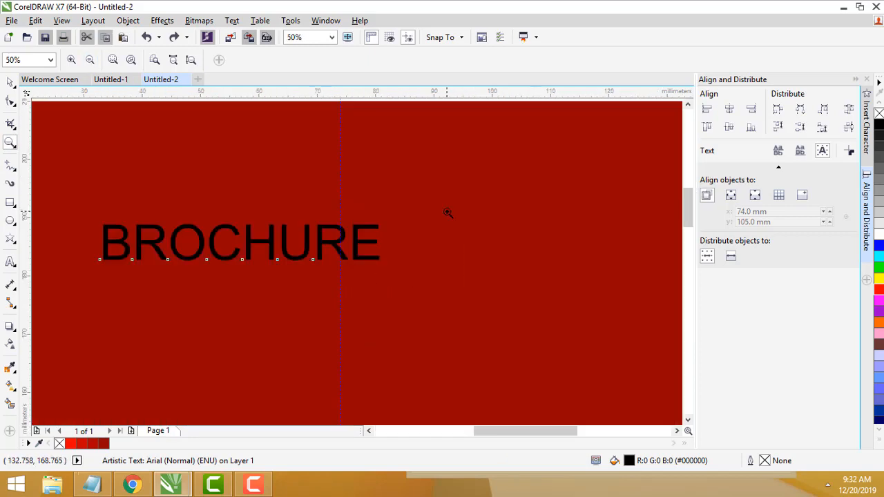
drag(503, 436, 487, 433)
right_click(386, 278)
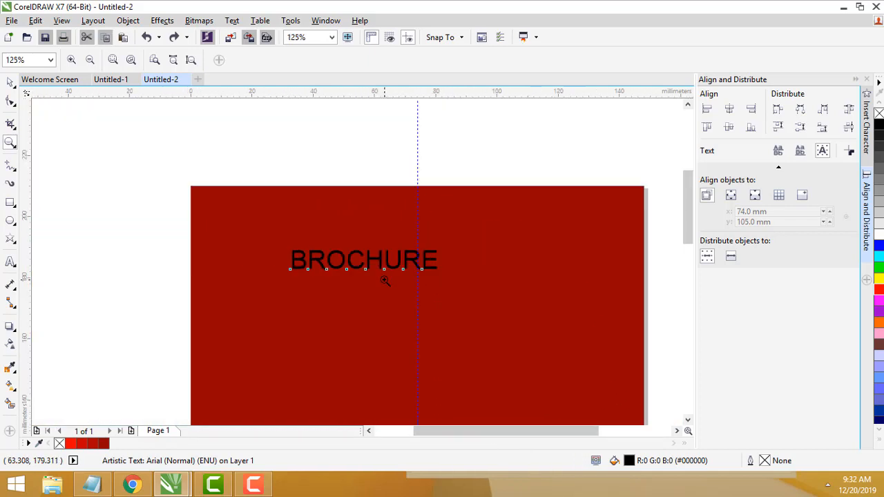
right_click(393, 285)
drag(687, 221, 682, 257)
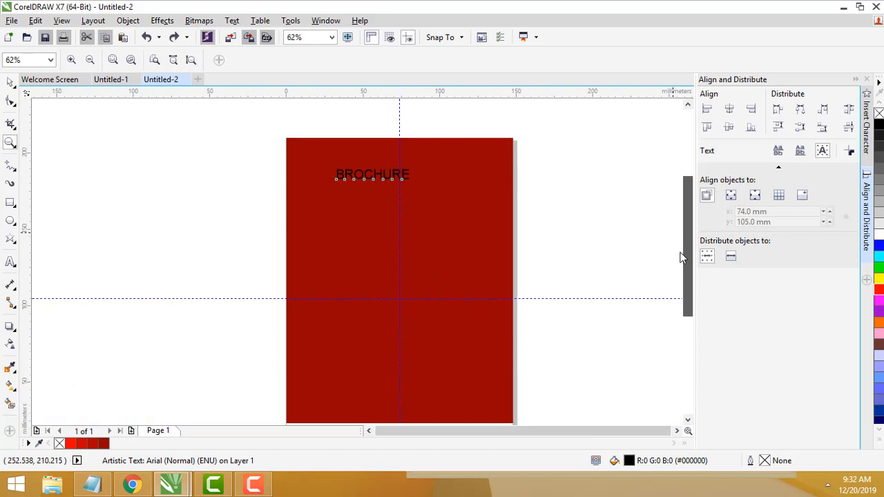
Step: Scale the BROCHURE heading to about 99 mm wide near the page's top centre, and fill it with white (#FFFFFF)
key(space)
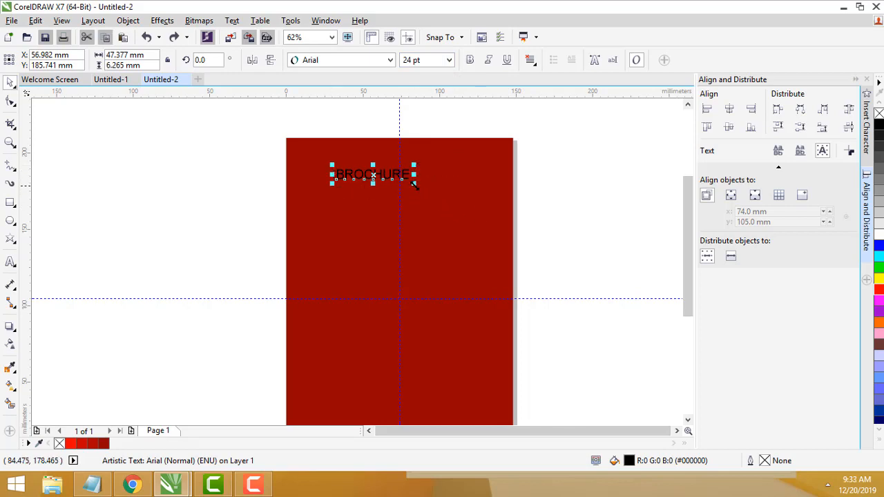
drag(413, 184, 490, 217)
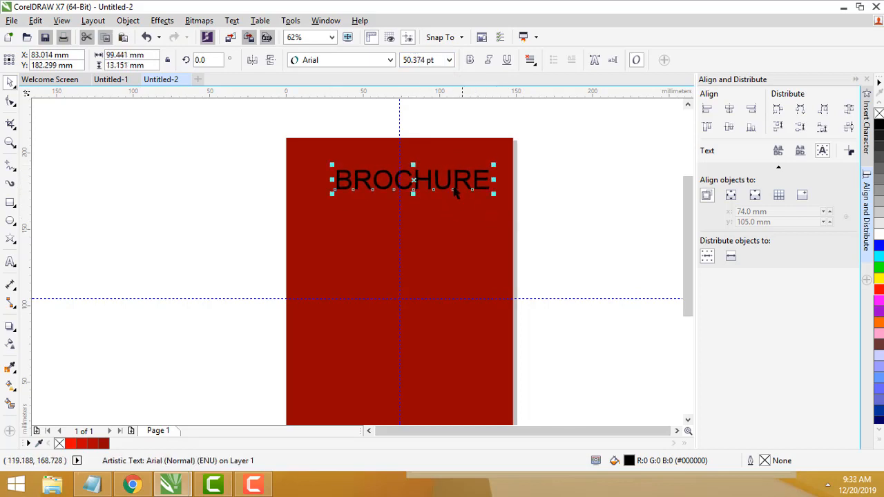
drag(435, 183, 430, 179)
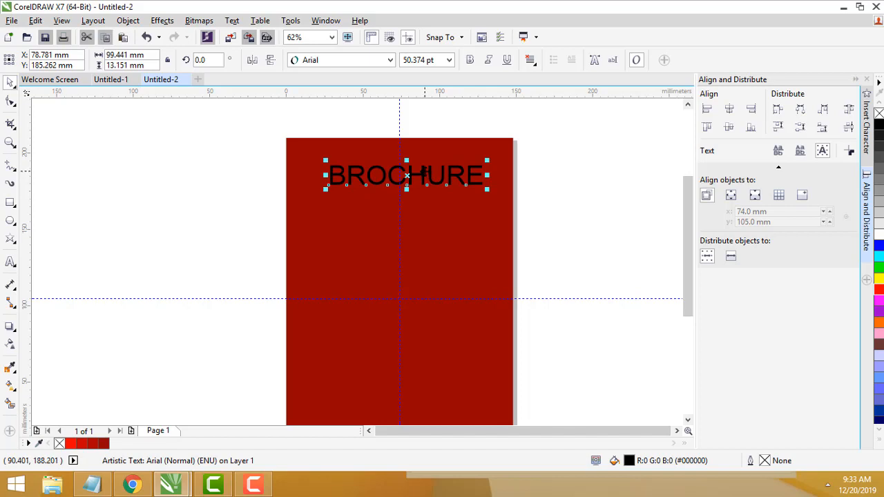
click(879, 237)
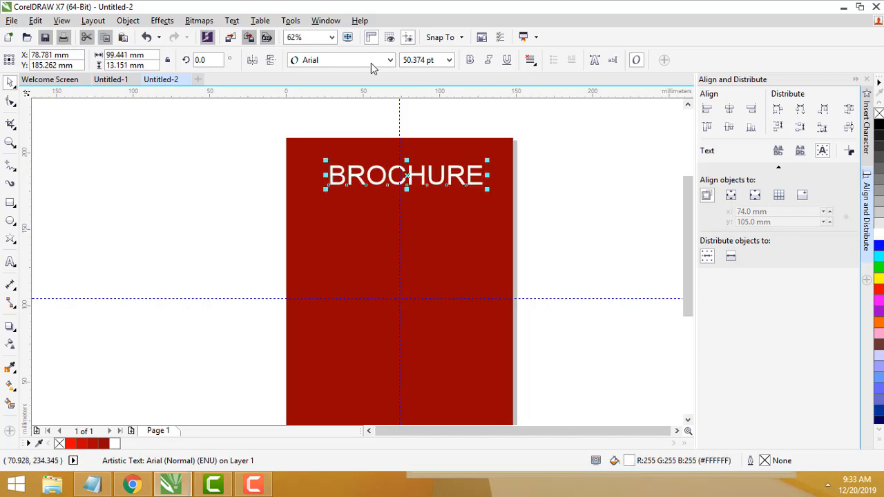
Step: Set the BROCHURE heading in the Courgette font and centre it on the page's vertical guideline
click(389, 60)
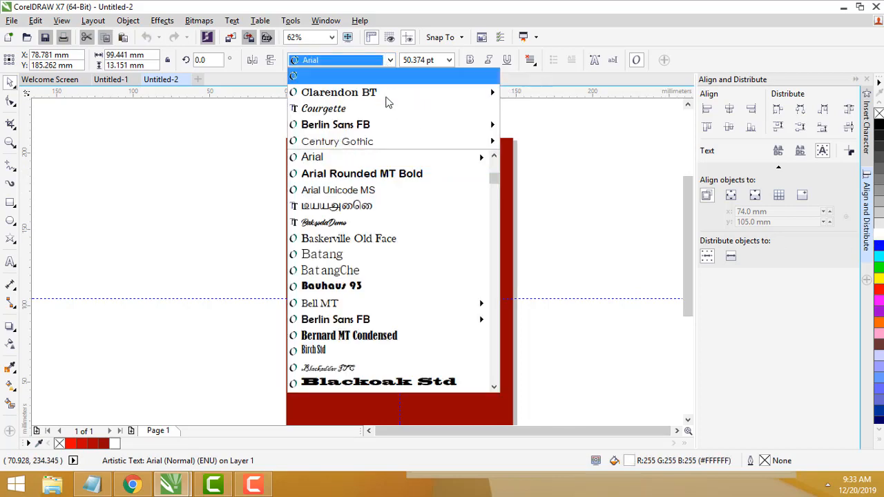
click(324, 111)
click(587, 157)
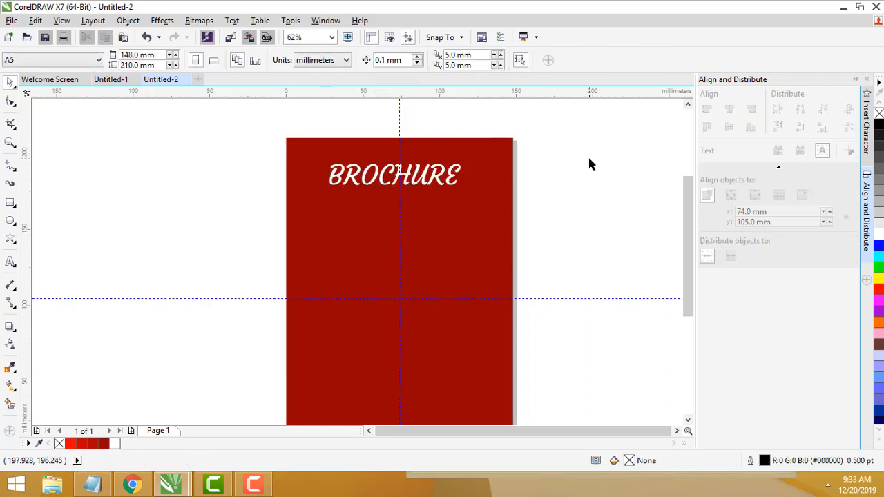
click(434, 178)
drag(434, 178, 439, 177)
click(585, 194)
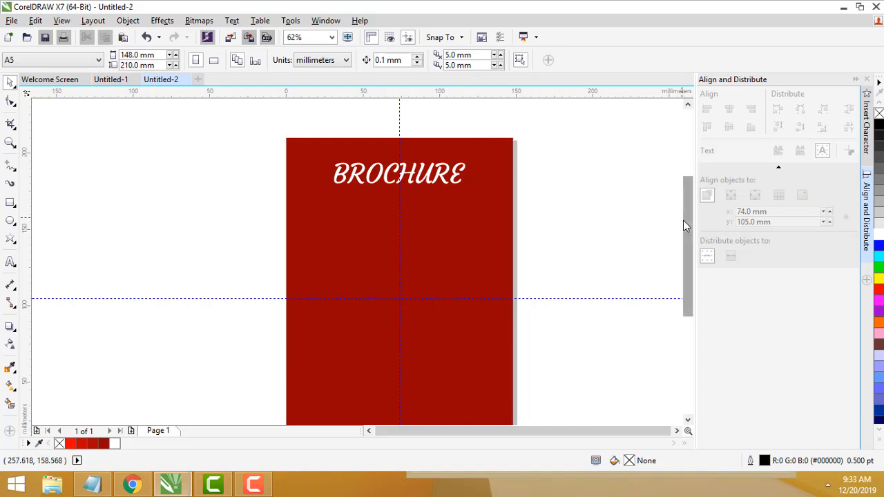
Step: Check the sample cover in Untitled-1 for the star badge design, and return to Untitled-2
mouse_move(684, 223)
mouse_down()
mouse_move(684, 253)
mouse_move(689, 235)
mouse_up()
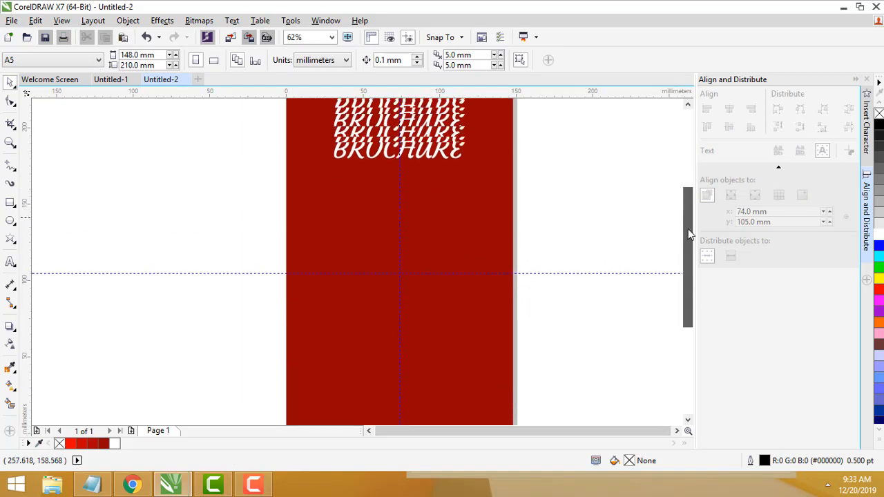
click(110, 80)
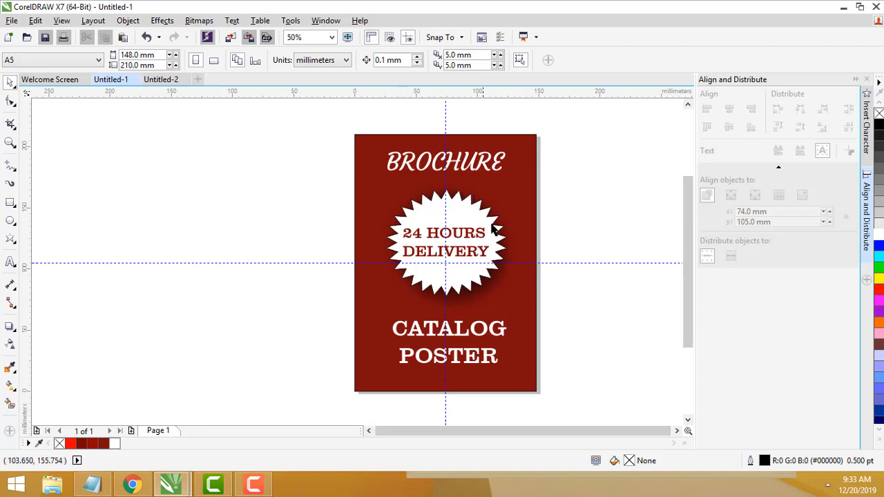
click(165, 80)
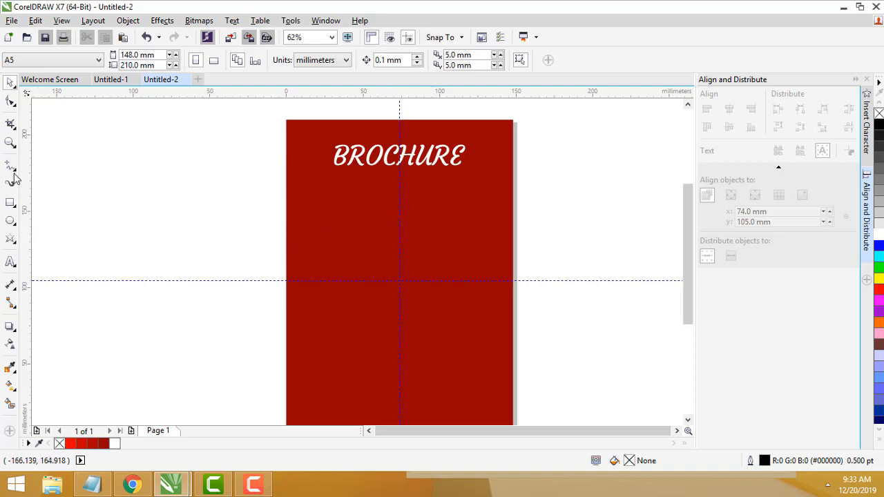
Step: Look through the rectangle, ellipse and polygon tools, and choose the Star tool
click(10, 203)
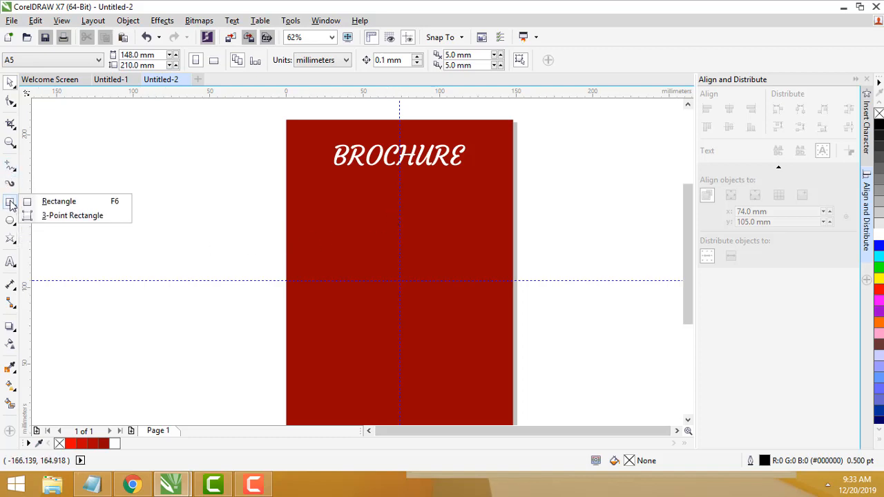
mouse_move(13, 222)
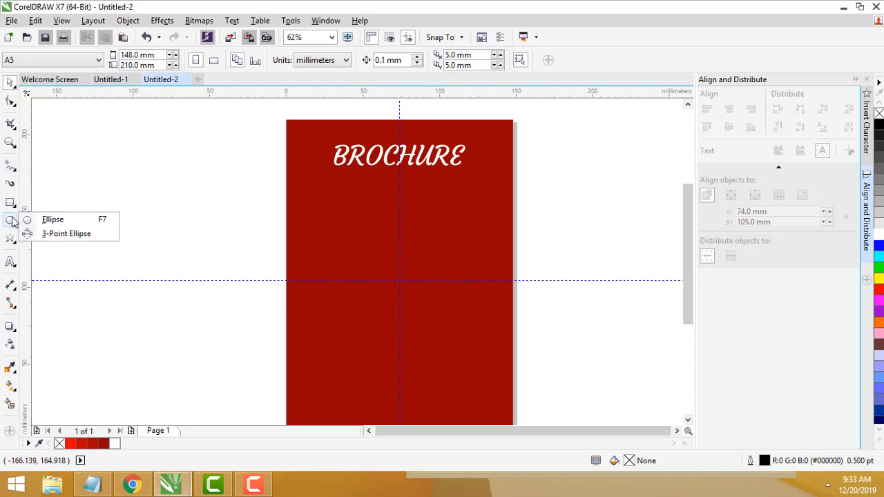
mouse_move(13, 240)
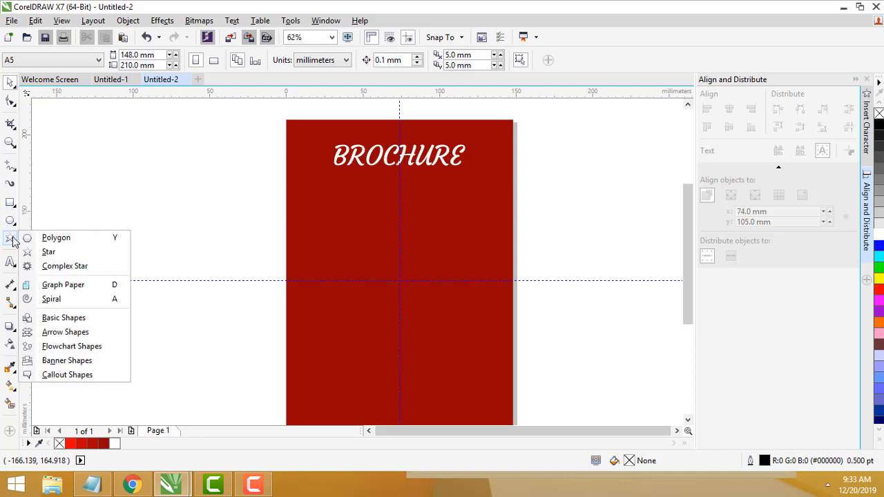
click(50, 254)
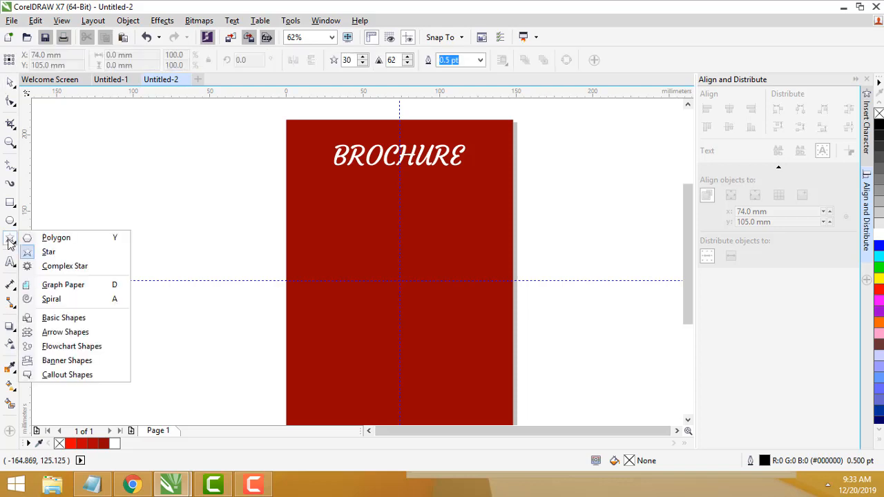
click(42, 242)
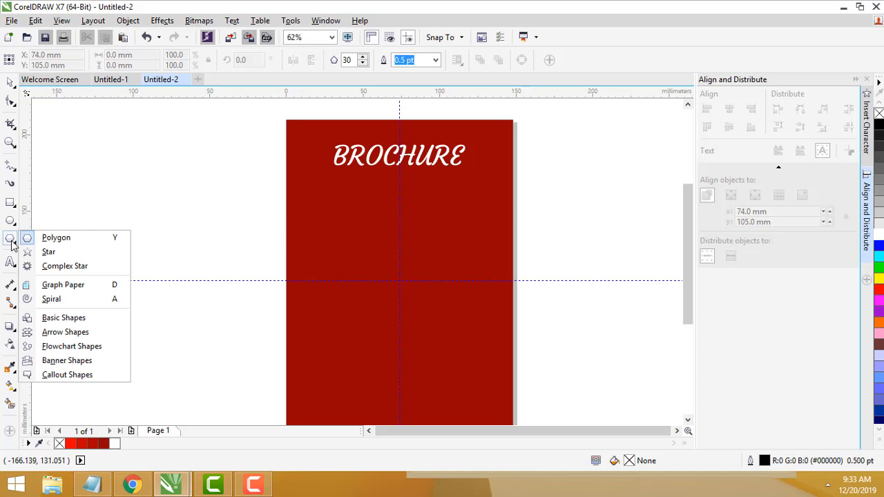
click(61, 261)
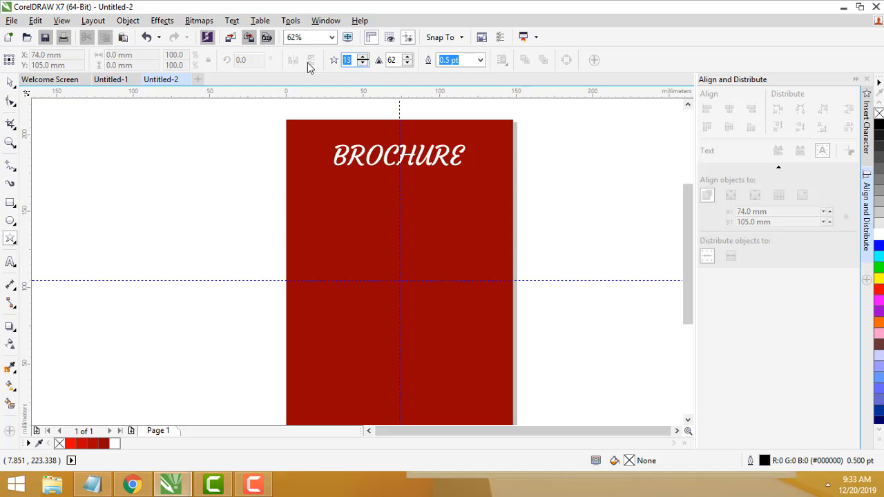
Step: Try drawing a 3-point star and a 6-point star in the middle of the page, undoing each one
text(2)
key(Return)
drag(320, 209, 421, 304)
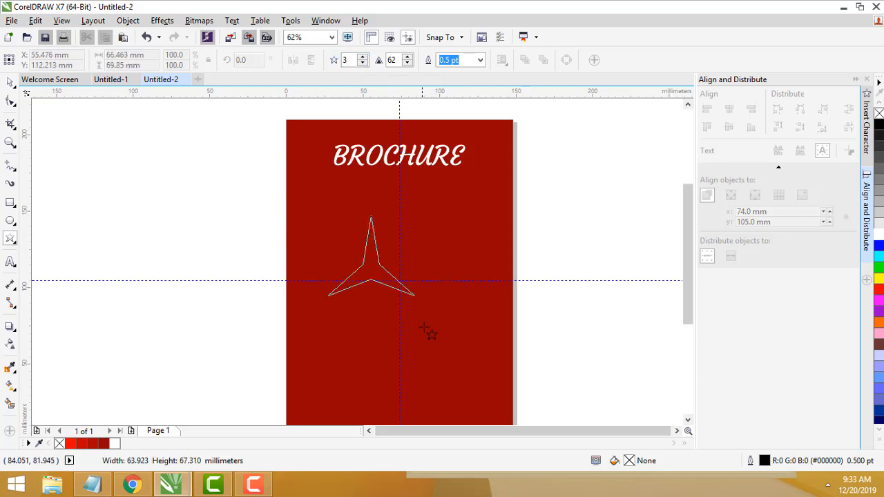
key(ctrl+z)
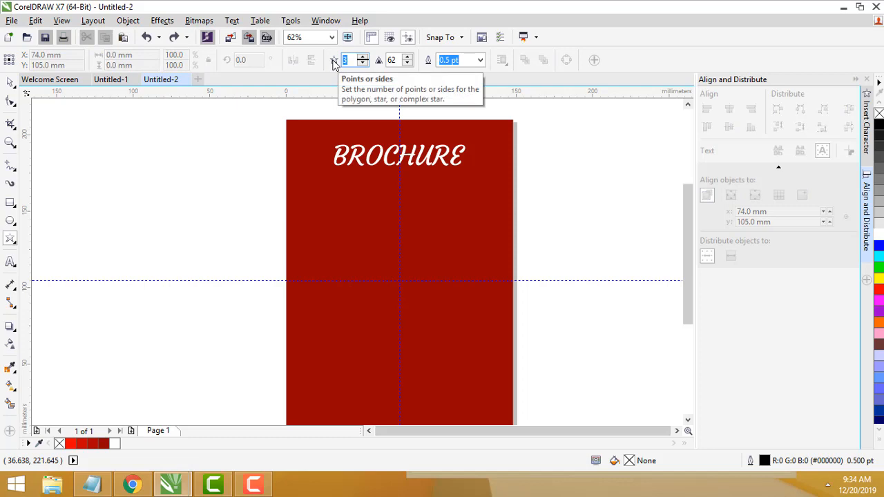
text(6)
drag(324, 213, 440, 300)
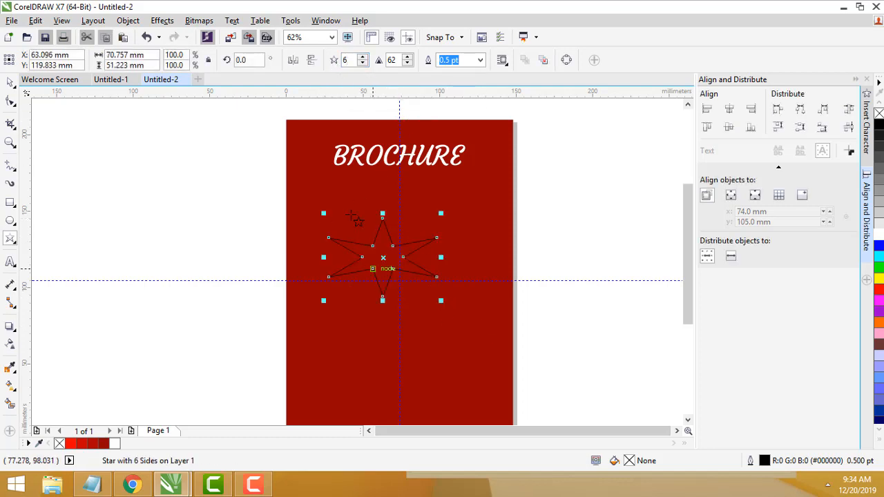
key(ctrl+z)
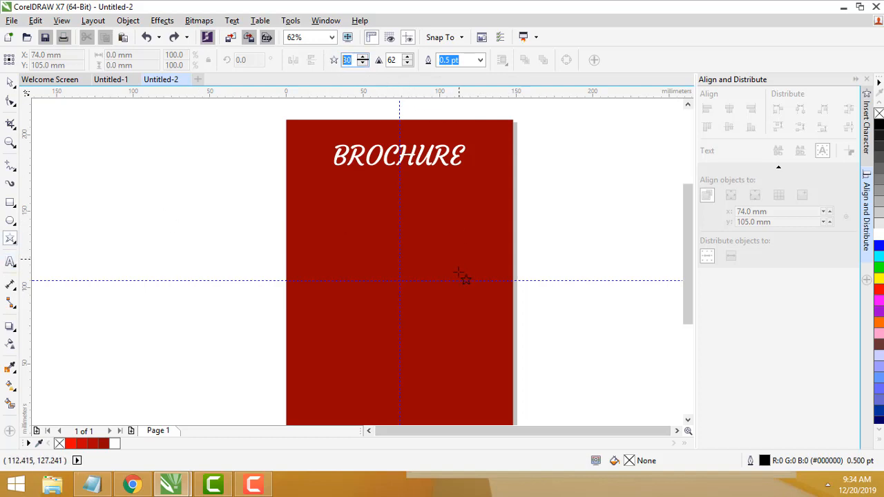
Step: Draw a 30-point star about 145 mm wide and 119 mm high below the BROCHURE heading
mouse_move(327, 212)
mouse_down()
mouse_move(423, 280)
mouse_move(486, 347)
mouse_move(552, 395)
mouse_up()
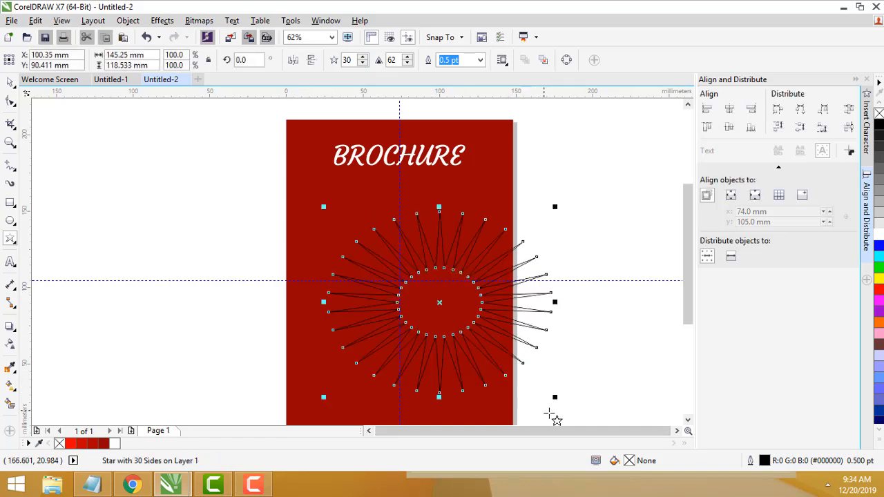
scroll(542, 408, up, 3)
scroll(525, 394, down, 3)
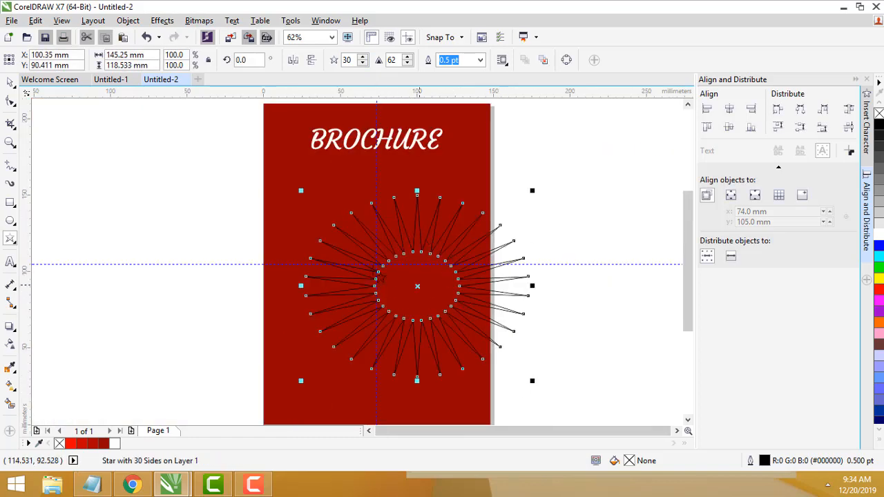
Step: Reshape the star with the Shape tool by moving an inner node outward, giving short spikes with sharpness 13
click(11, 104)
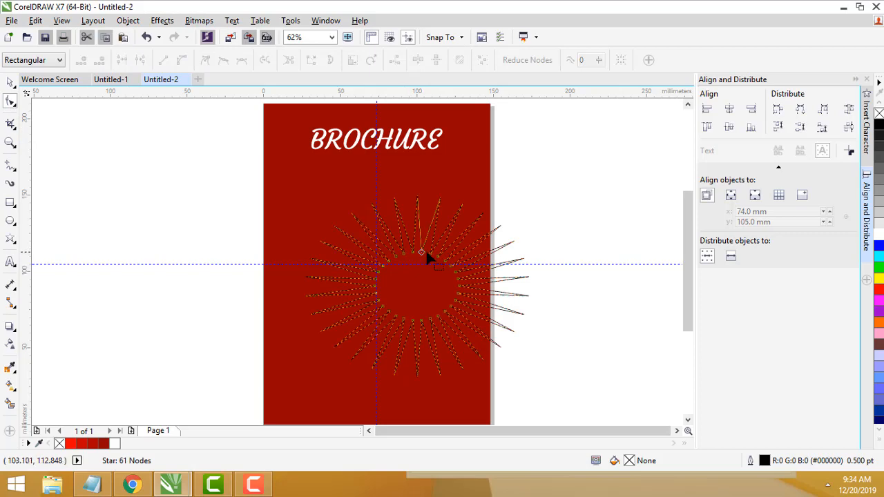
drag(422, 251, 427, 208)
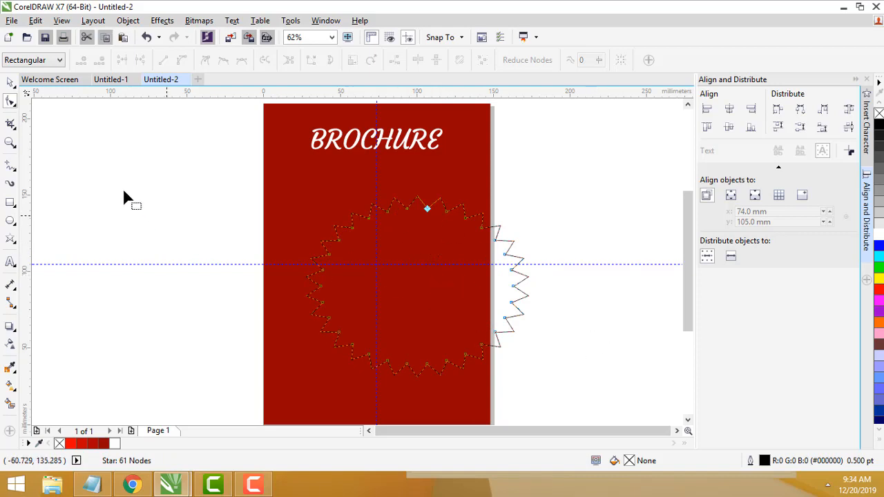
click(13, 82)
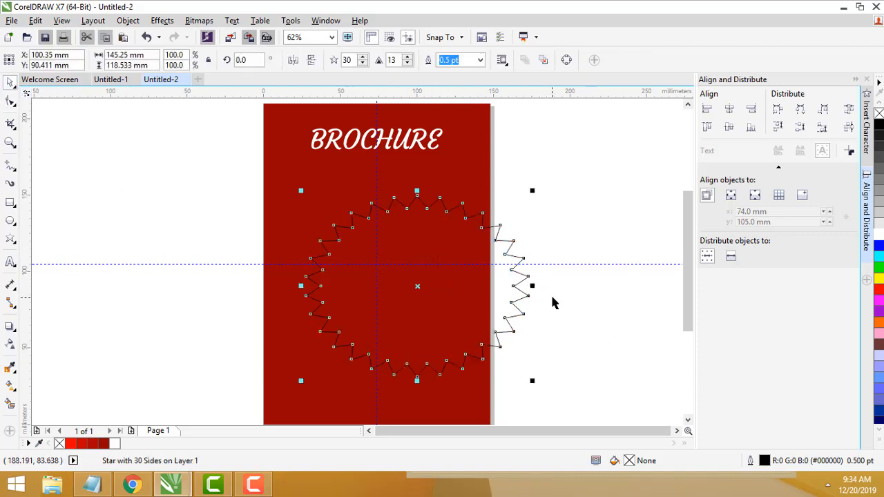
Step: Scale the star to about 110 by 90 mm and move it onto the vertical guideline under the BROCHURE heading
drag(534, 191, 481, 216)
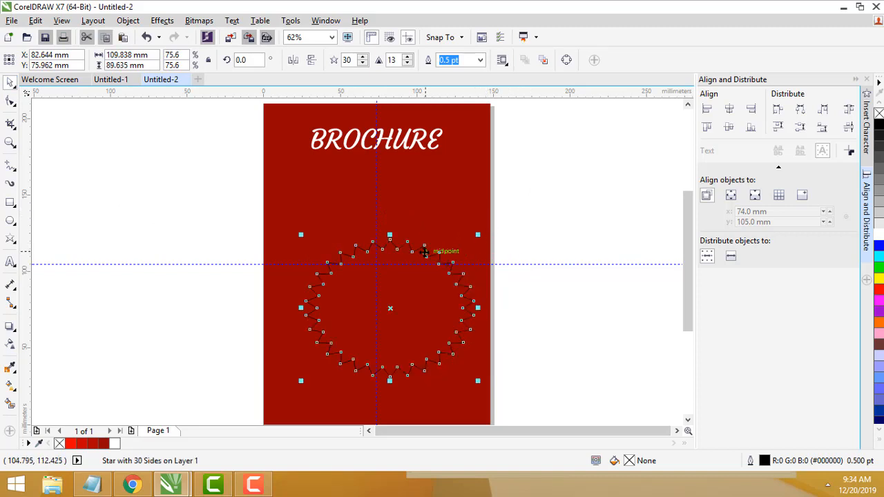
drag(423, 249, 406, 187)
click(613, 228)
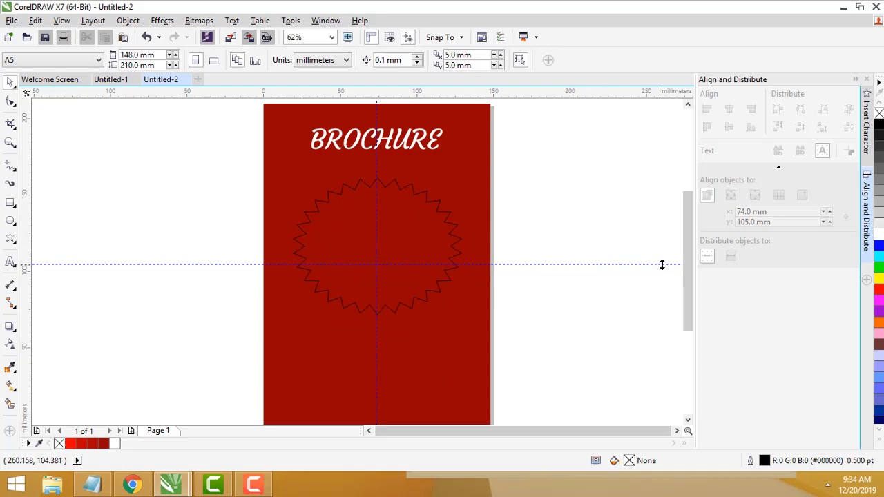
scroll(641, 282, up, 1)
scroll(641, 282, down, 2)
scroll(580, 275, up, 1)
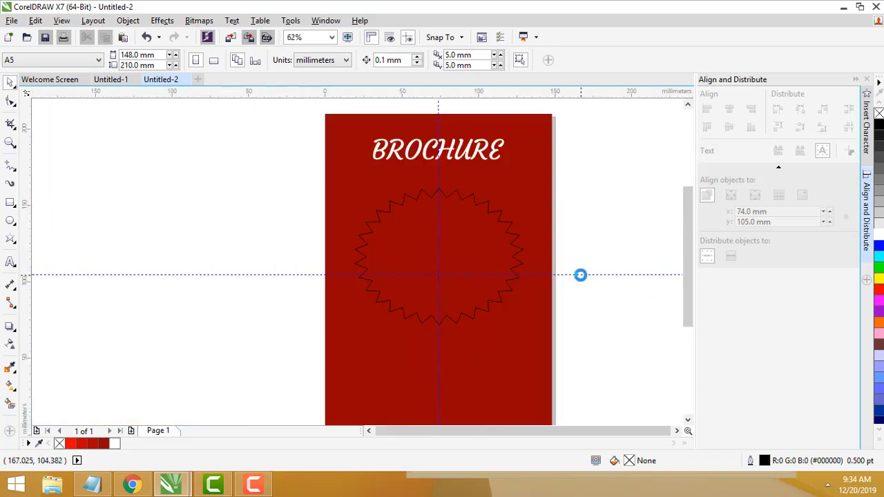
Step: Stretch the star downward to about 95 mm high
click(504, 219)
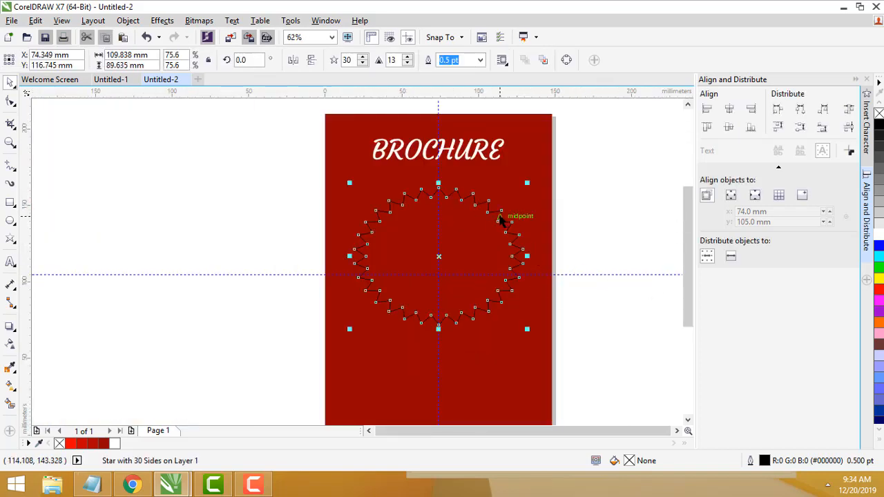
drag(529, 330, 526, 342)
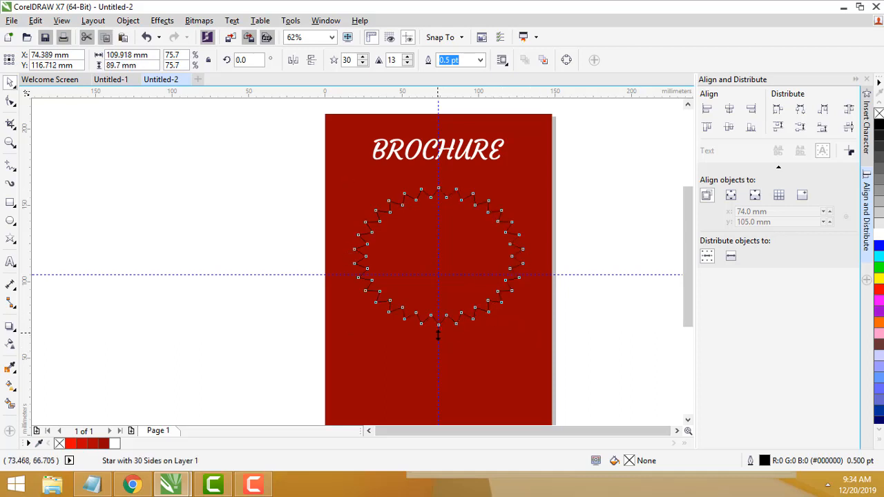
drag(437, 329, 438, 337)
click(583, 327)
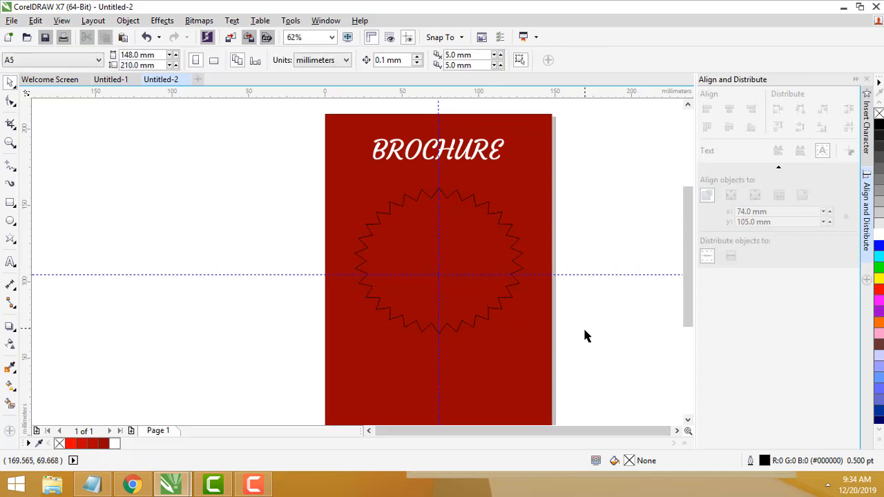
Step: Fill the 30-point star with white (#FFFFFF)
click(510, 235)
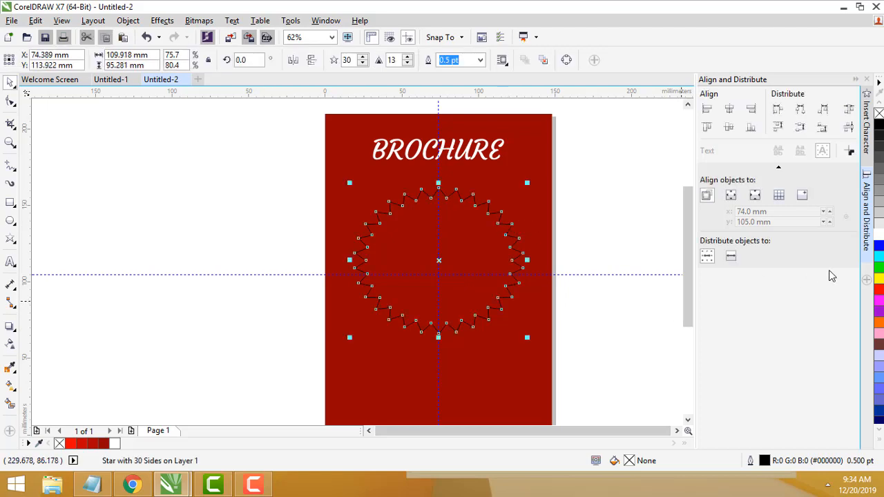
click(878, 237)
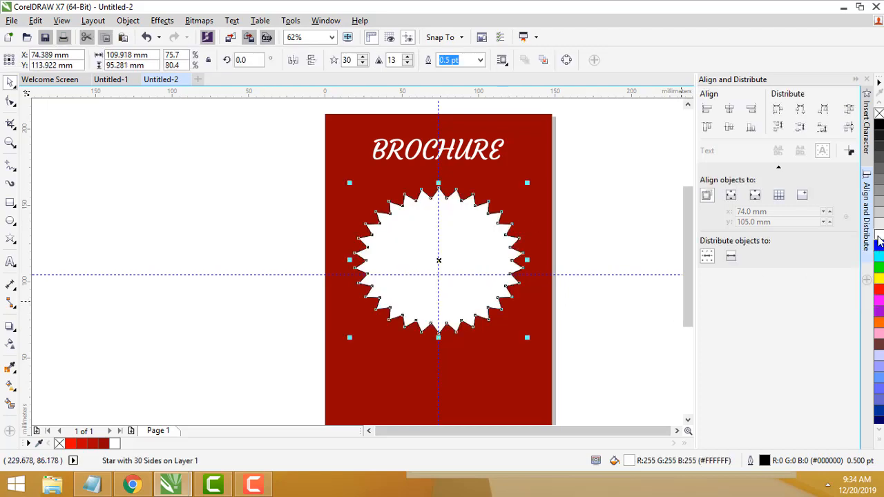
click(617, 206)
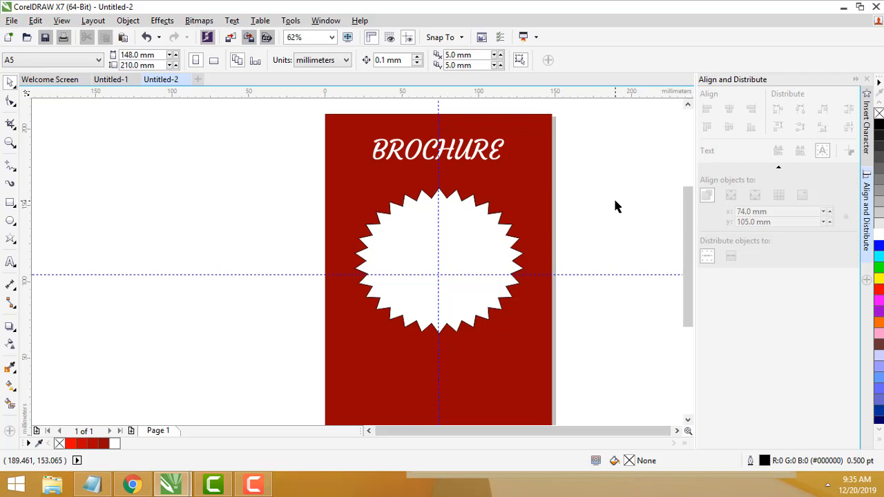
Step: Add a black drop shadow to the white star, cast straight down from its top point to just below its bottom point
drag(689, 229, 469, 246)
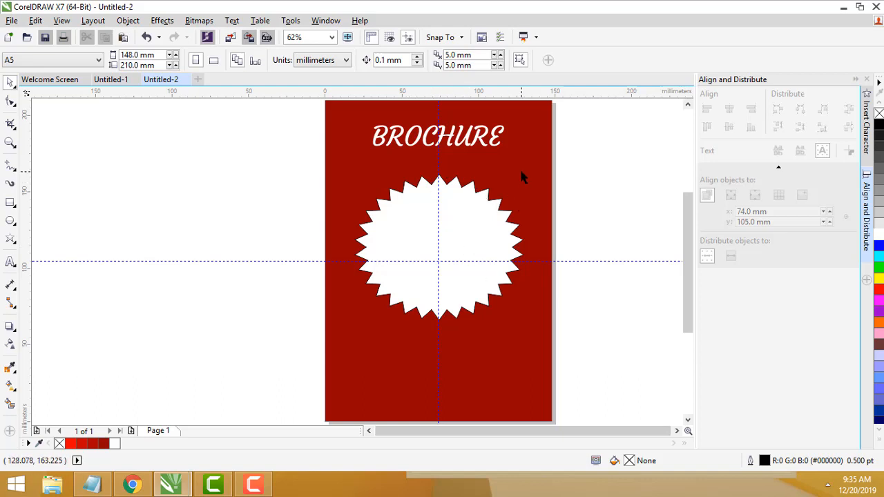
click(469, 228)
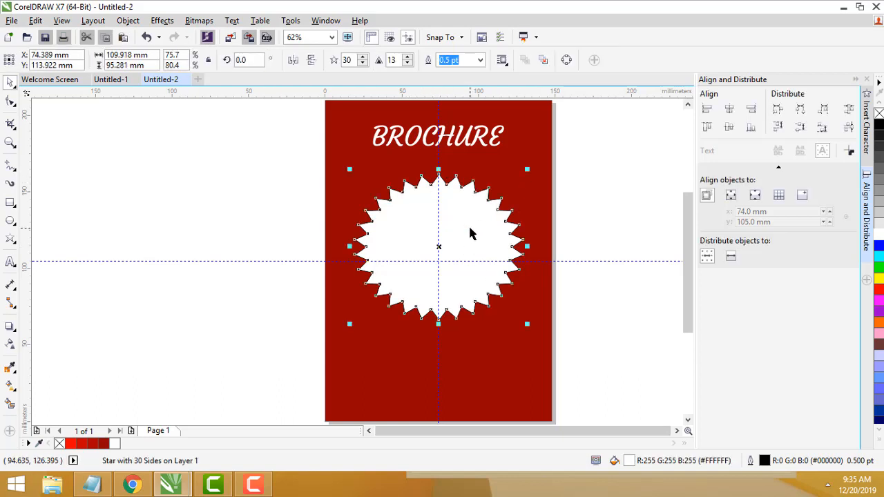
click(508, 137)
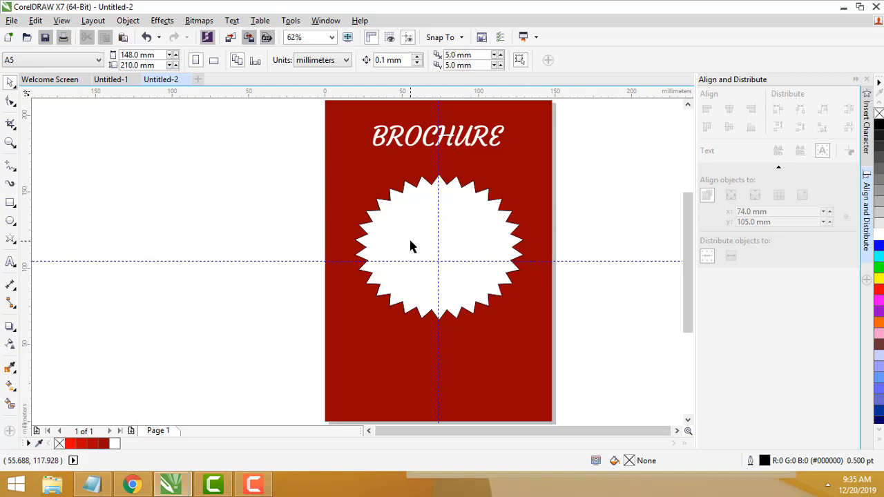
click(431, 189)
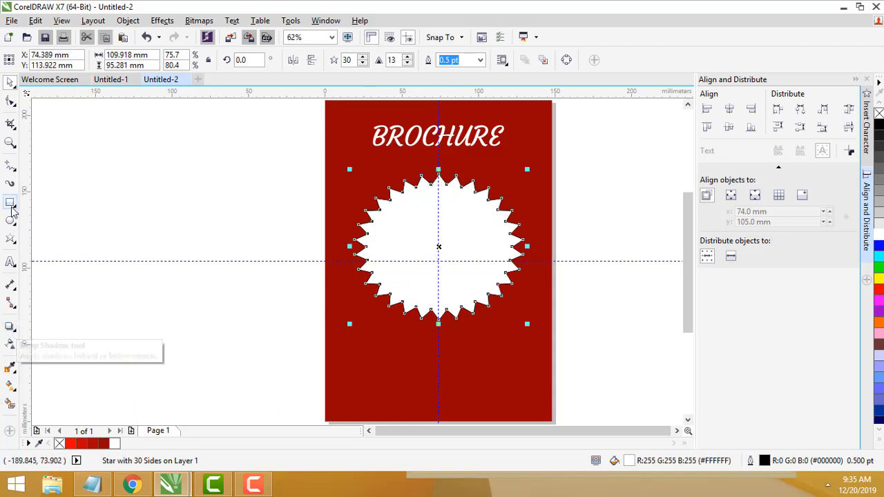
click(9, 328)
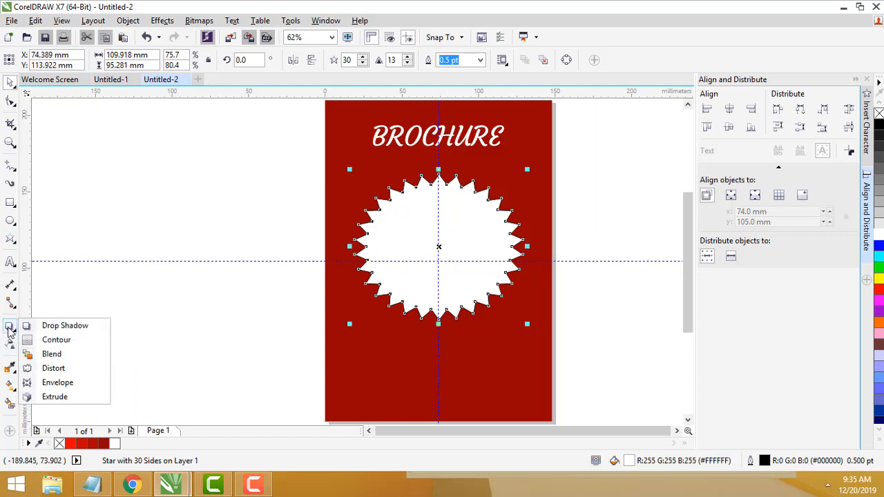
click(50, 330)
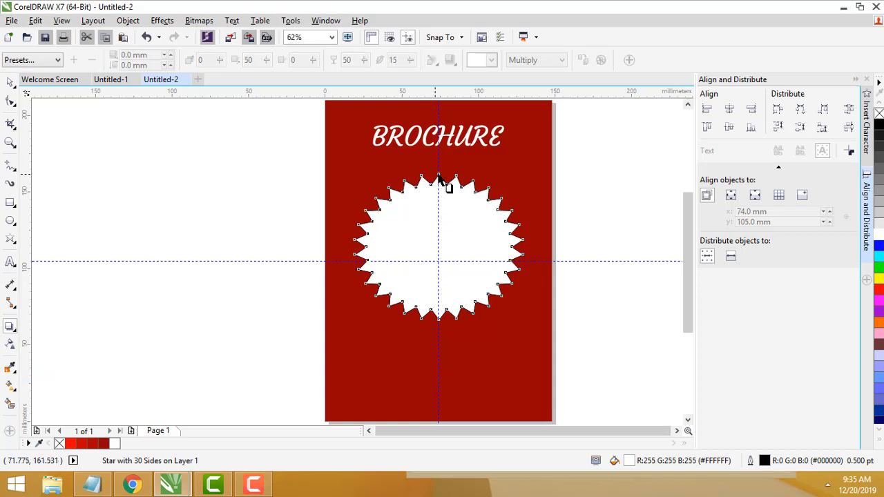
drag(438, 178, 445, 335)
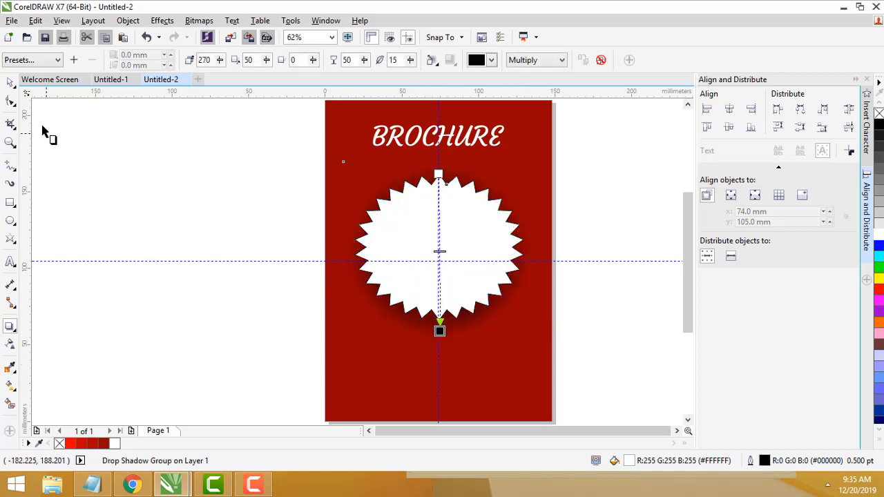
click(10, 82)
click(138, 170)
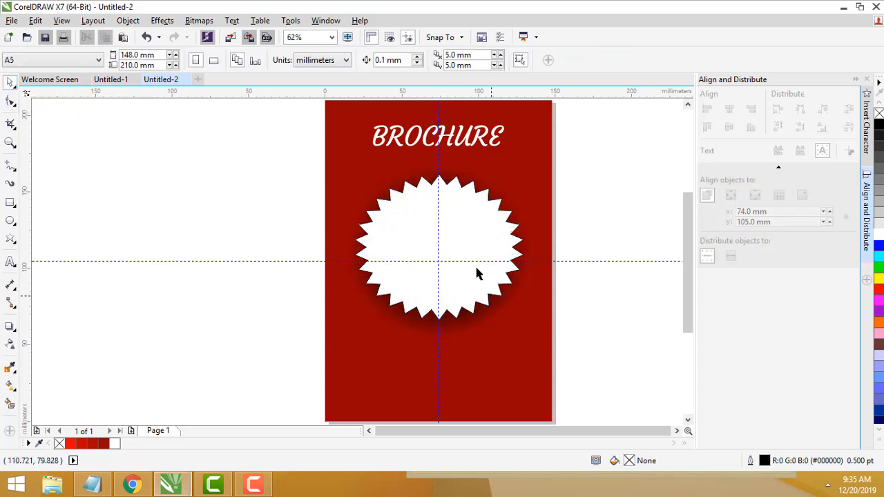
Step: Copy the line 24 HOURS DELIVERY from Notepad and paste it as artistic text beside the page in CorelDRAW
click(92, 484)
drag(476, 250, 353, 249)
key(ctrl+c)
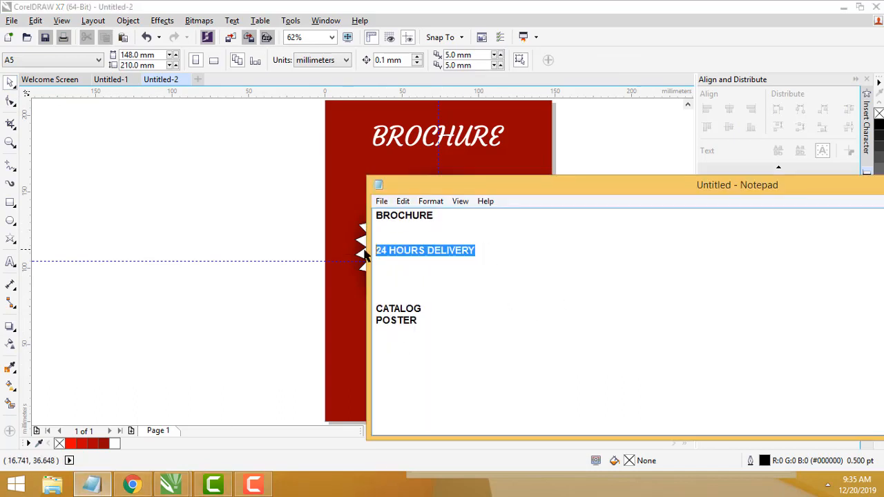
click(262, 229)
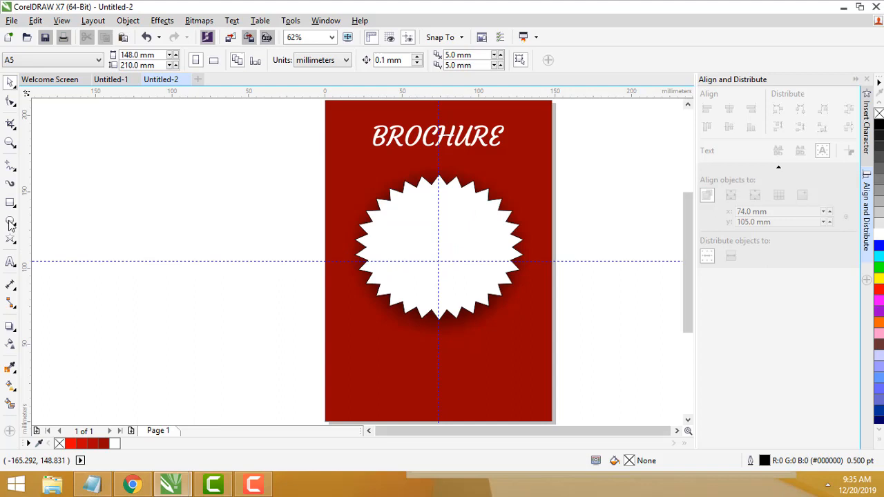
click(10, 261)
click(189, 341)
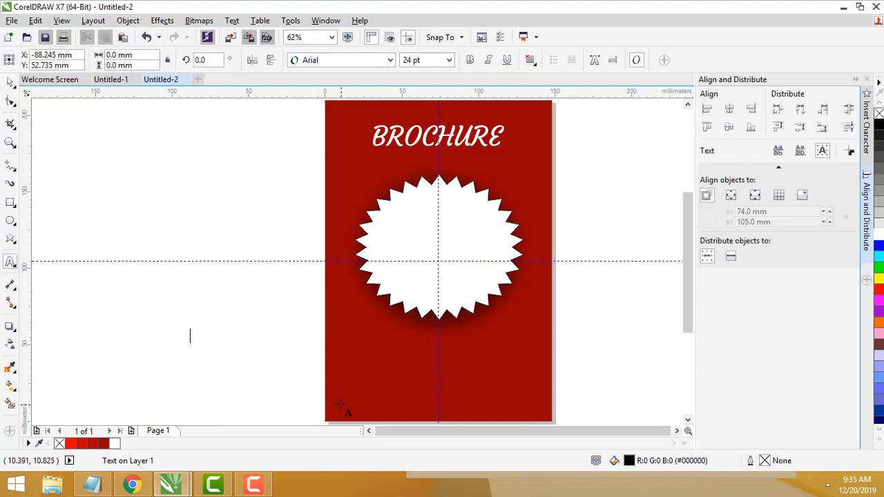
key(ctrl+v)
click(11, 82)
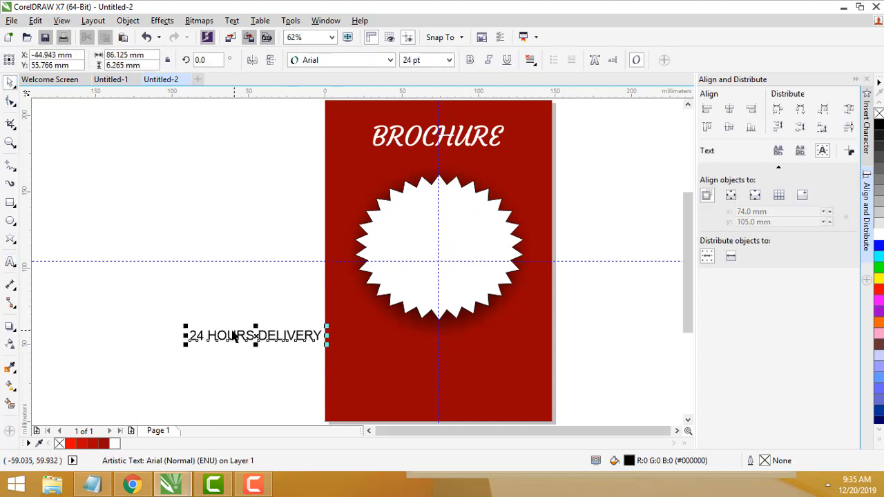
Step: Place the delivery text on the star badge as two lines, 24 HOURS above DELIVERY, enlarged to about 34.8 pt
drag(235, 335, 457, 223)
double_click(455, 223)
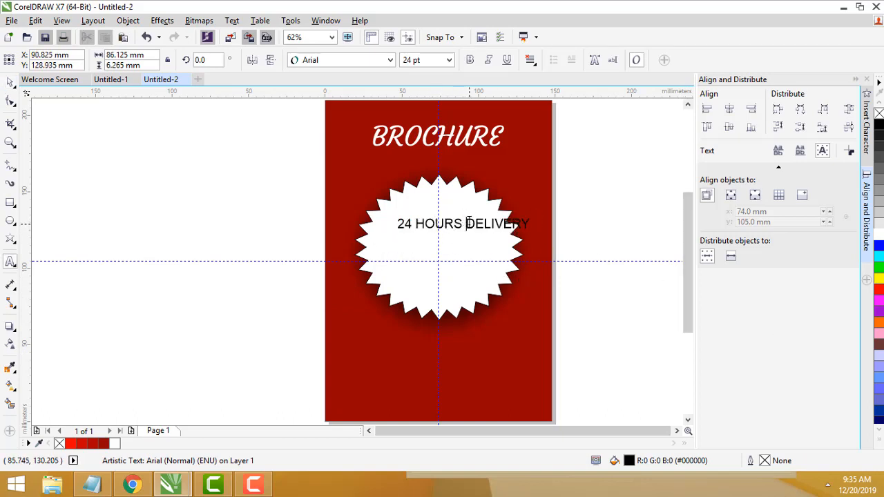
key(Return)
click(11, 81)
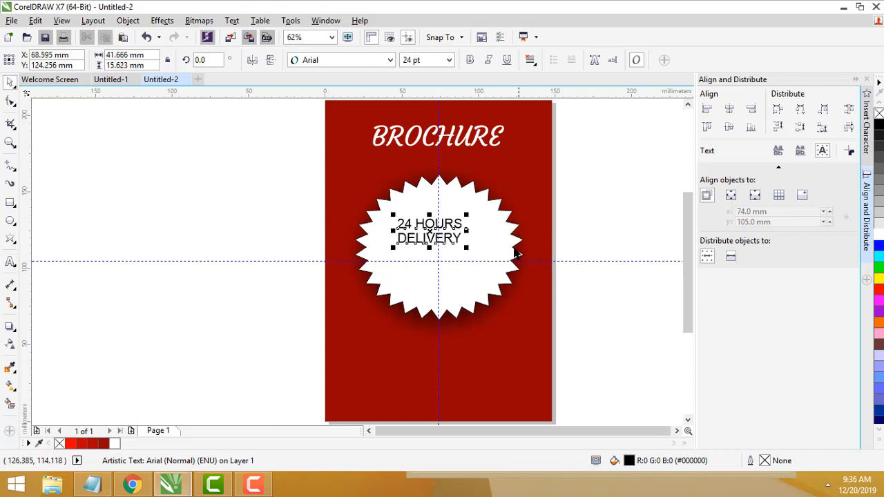
drag(468, 247, 495, 258)
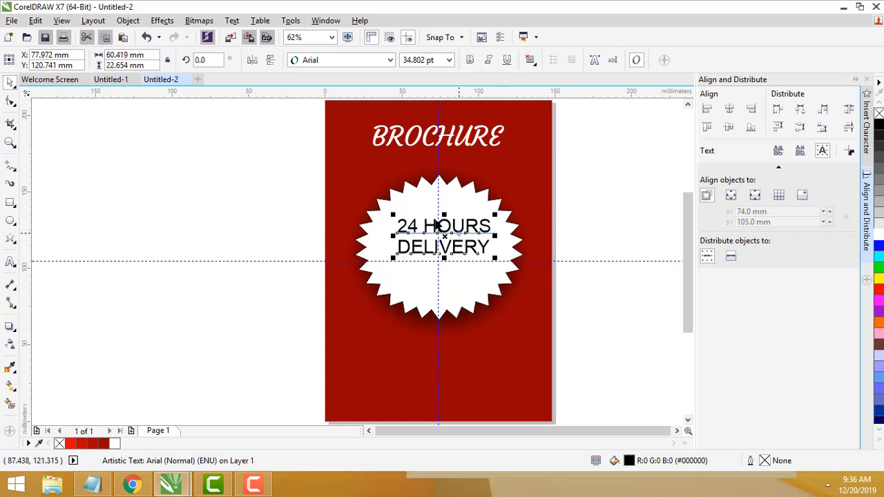
Step: Try the Clarendon Lt BT font on the 24 HOURS DELIVERY text
click(390, 60)
mouse_move(388, 107)
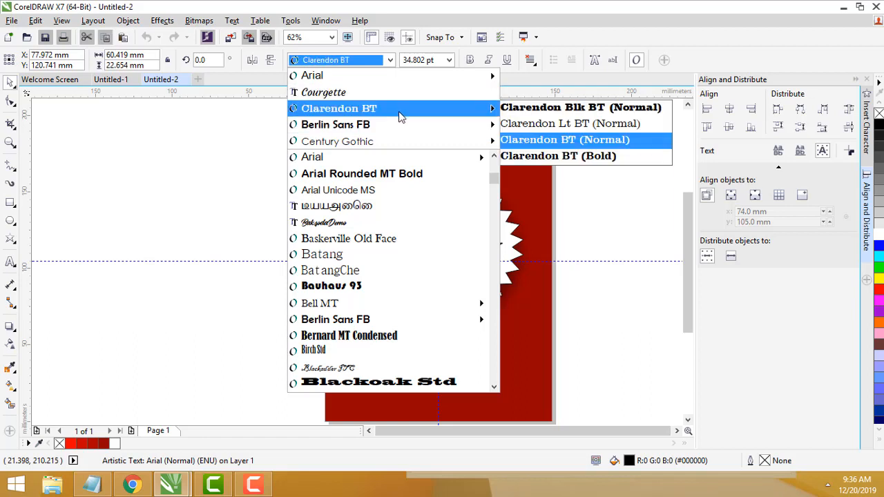
click(532, 125)
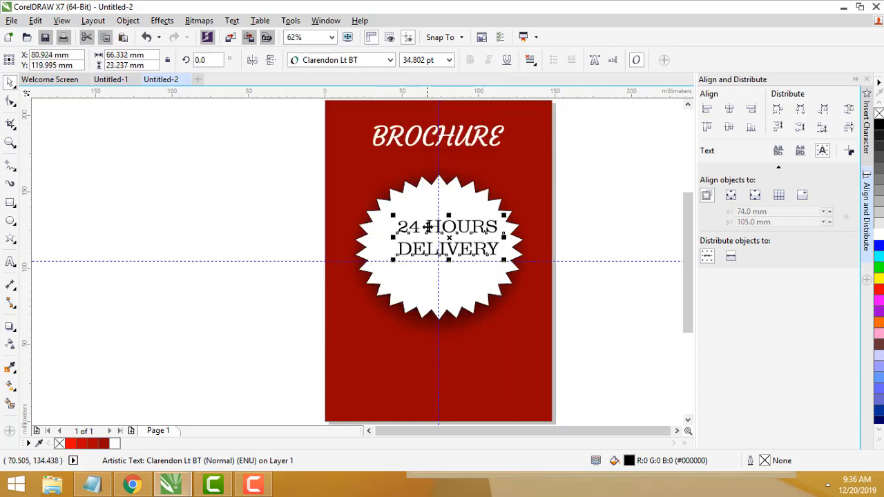
Step: Set the font of the 24 HOURS DELIVERY text to Clarendon Blk BT
click(391, 61)
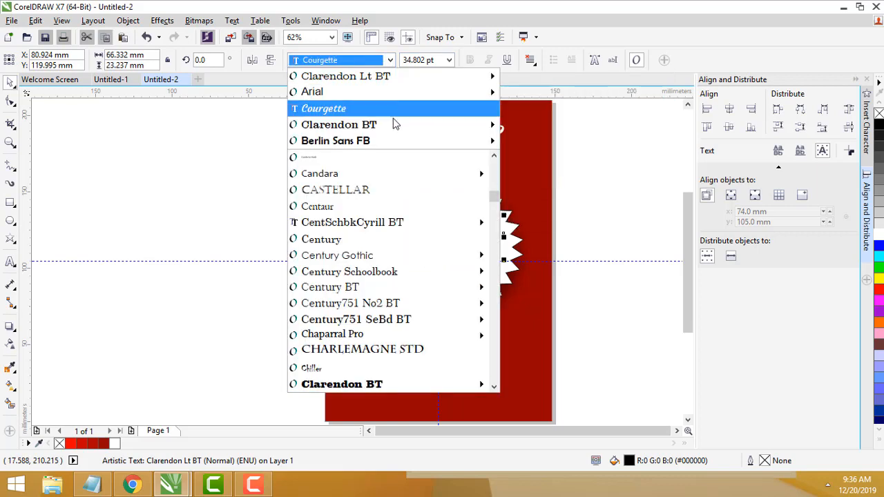
mouse_move(397, 125)
click(533, 125)
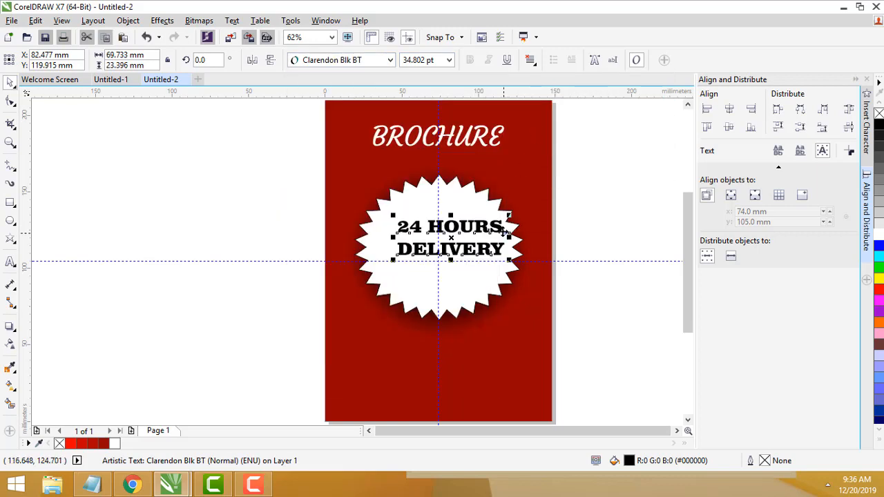
click(670, 241)
Step: Center the 24 HOURS DELIVERY text horizontally and vertically on the white star
click(473, 234)
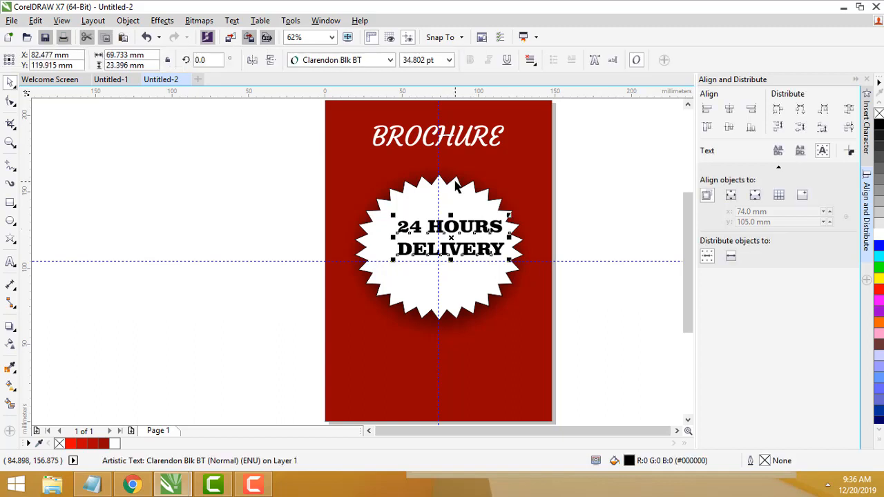
shift+click(423, 185)
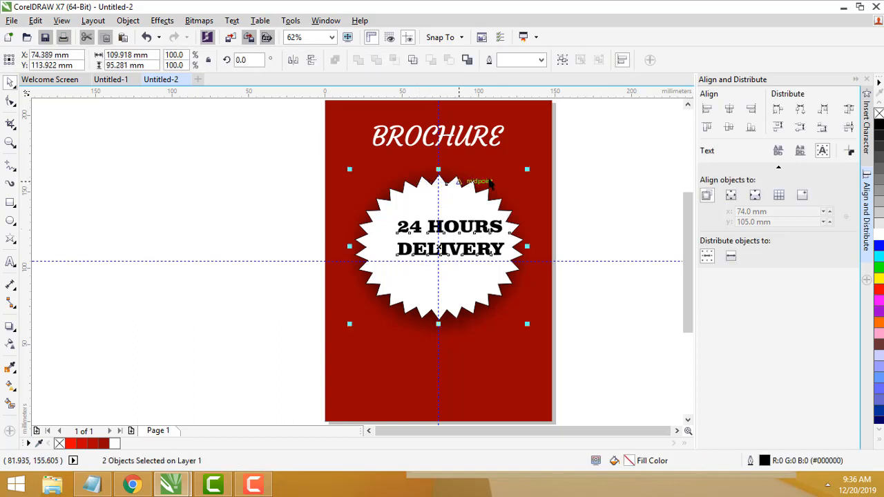
click(620, 62)
click(620, 62)
click(729, 111)
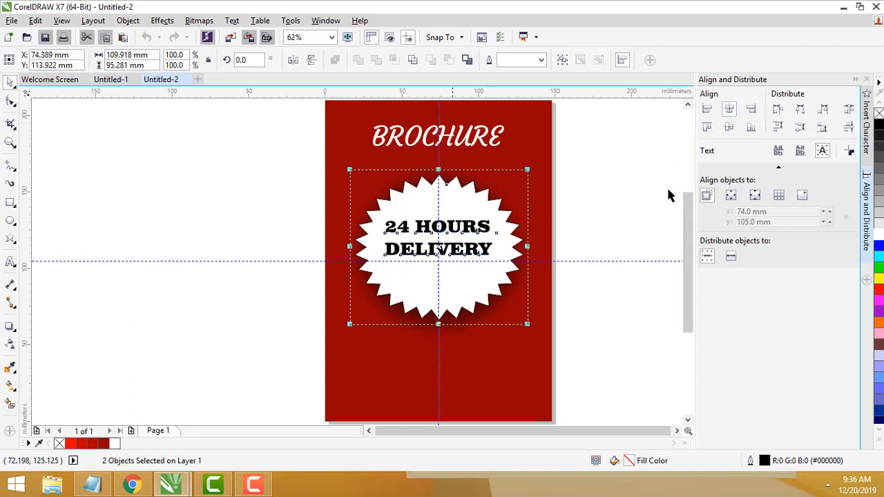
click(728, 129)
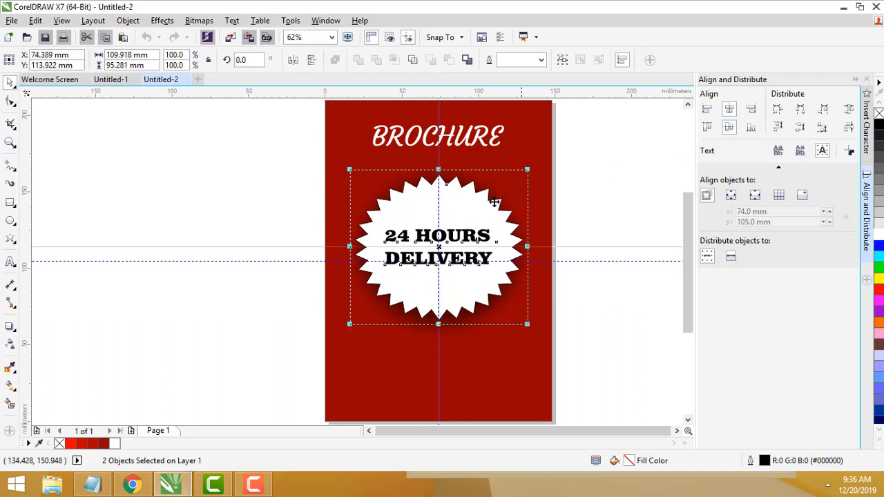
click(613, 202)
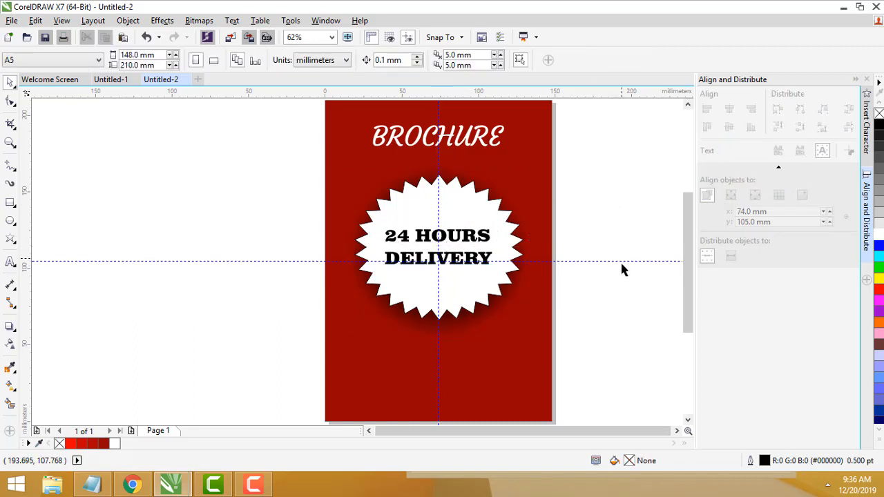
scroll(592, 279, up, 2)
scroll(583, 284, down, 2)
click(425, 232)
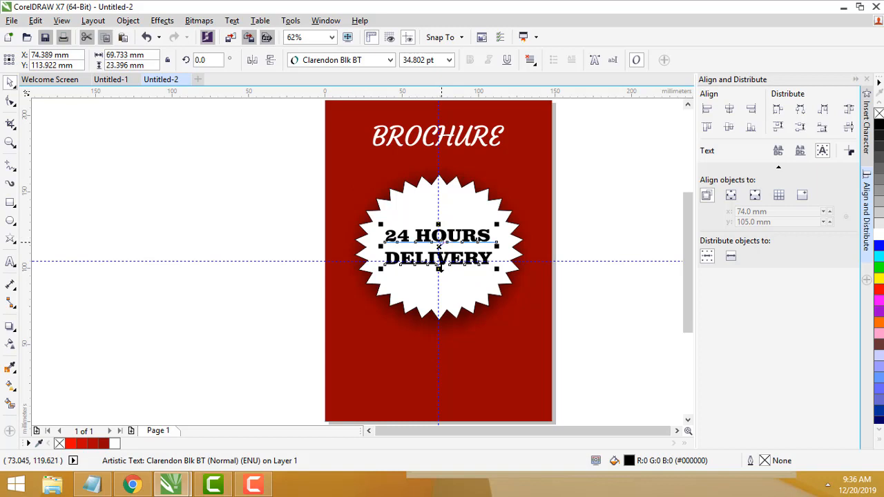
click(557, 217)
Step: Sample the dark red page background (#940202) with the Color Eyedropper and fill the 24 HOURS DELIVERY text with it
click(495, 245)
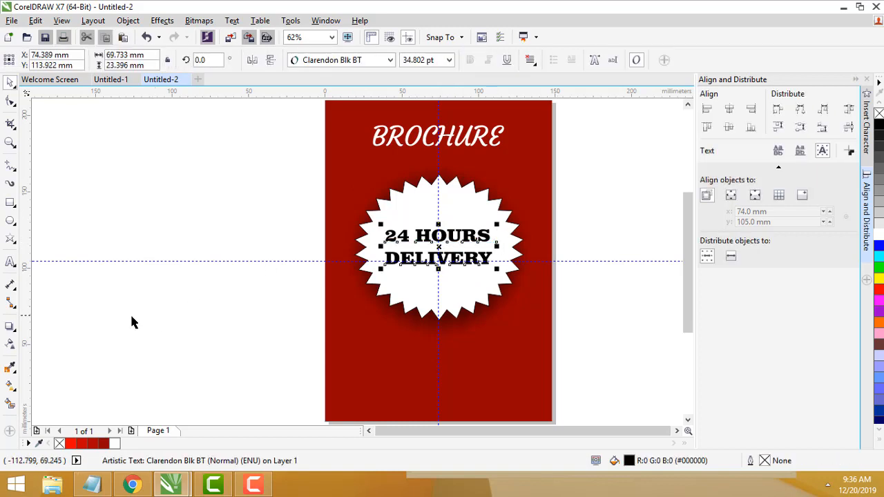
click(11, 369)
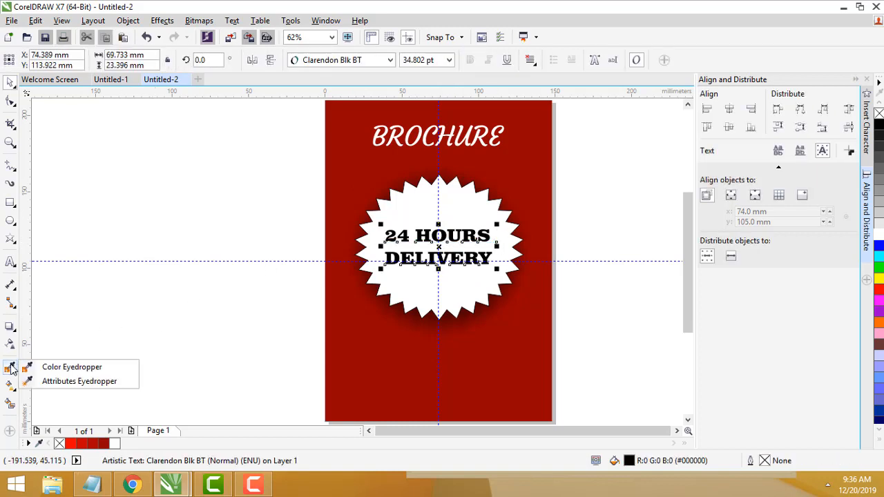
click(60, 368)
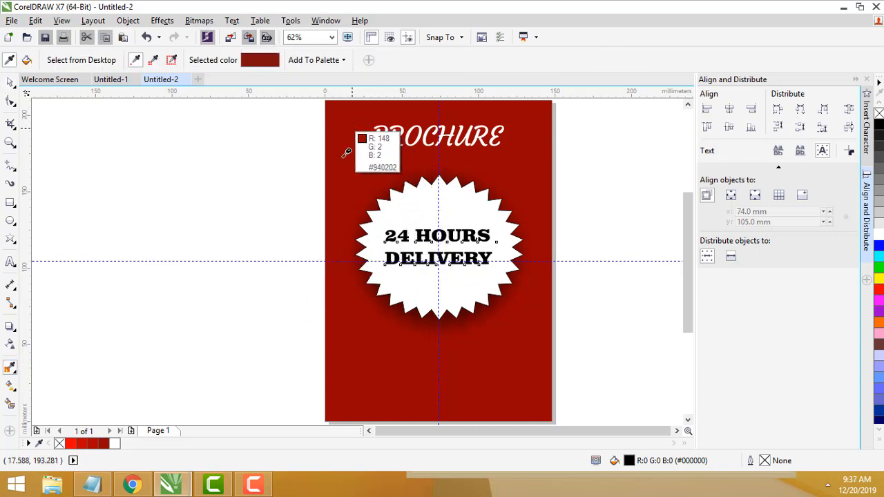
click(353, 122)
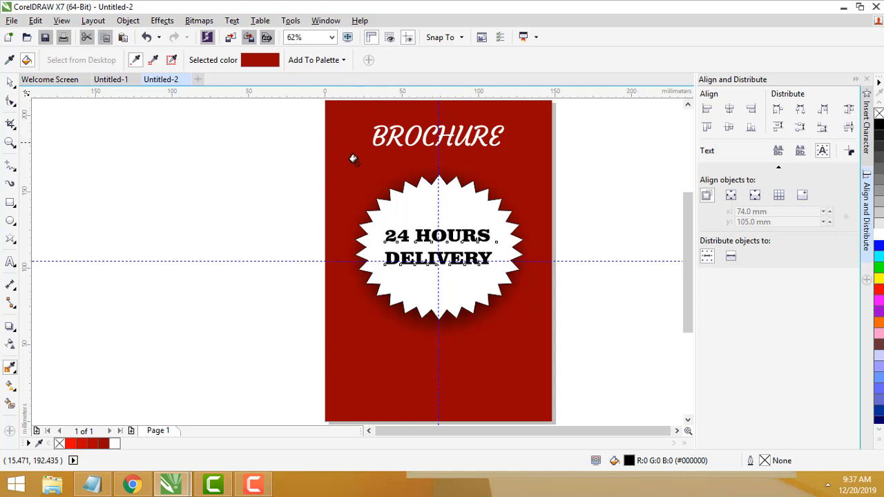
click(12, 370)
click(32, 370)
click(421, 239)
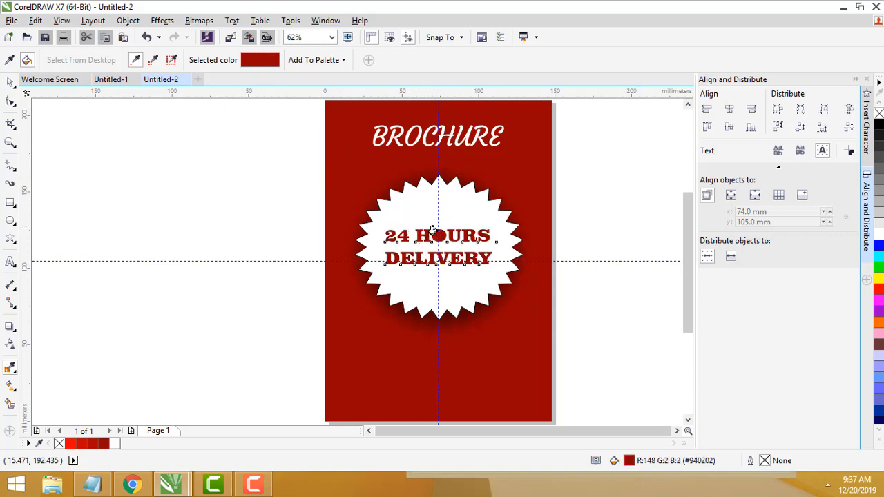
click(11, 82)
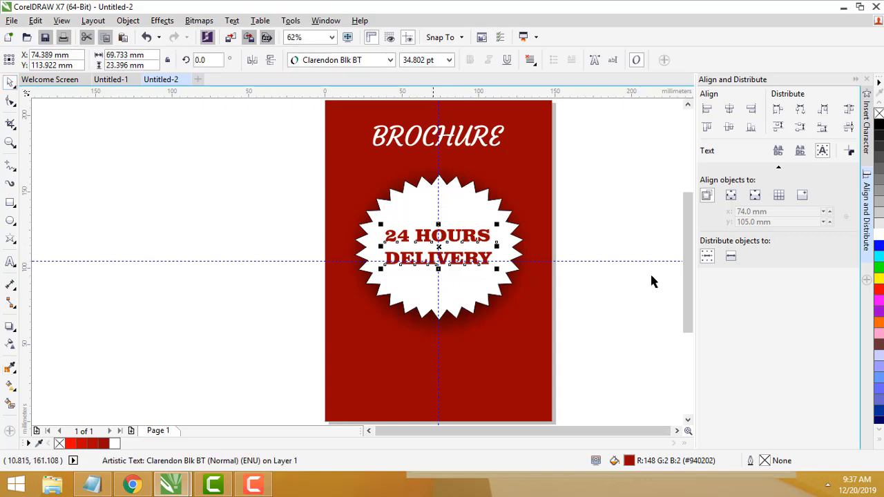
click(649, 273)
Step: Copy the CATALOG and POSTER lines from Notepad and paste them as new artistic text in the empty area beside the page
mouse_move(688, 300)
mouse_down()
mouse_move(688, 314)
mouse_move(681, 297)
mouse_move(682, 310)
mouse_up()
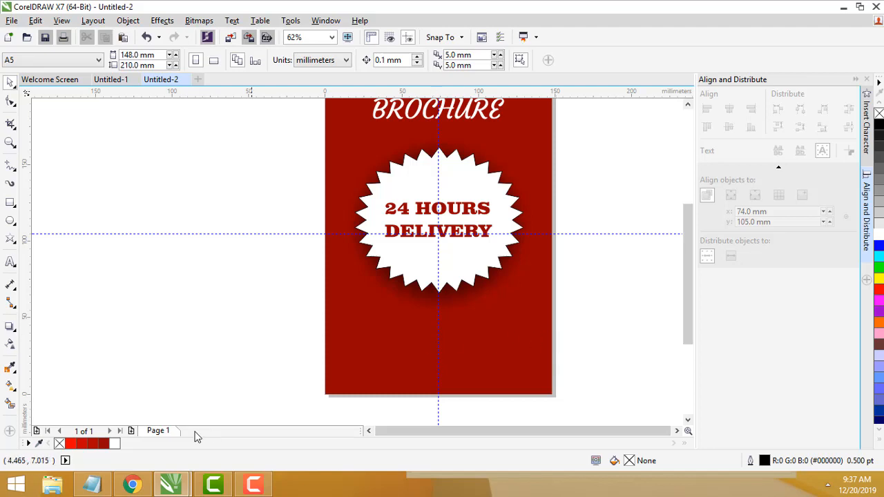
click(92, 484)
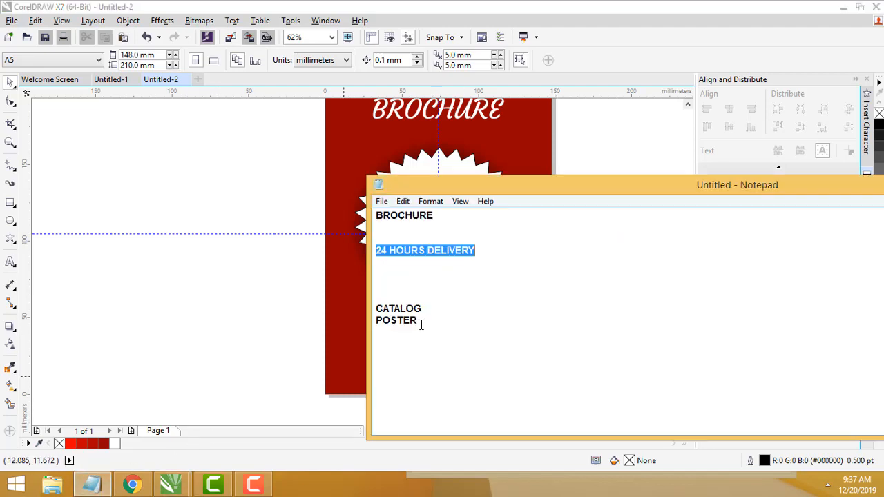
drag(420, 323, 357, 311)
key(ctrl+c)
click(237, 314)
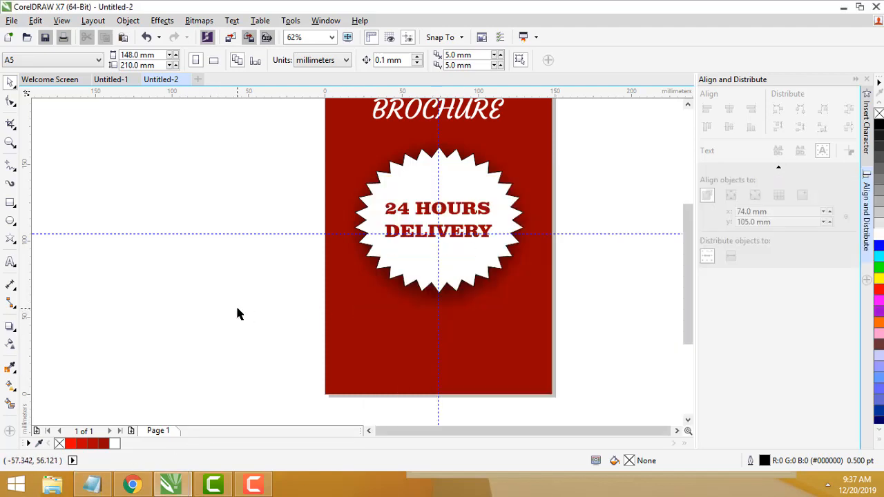
click(11, 263)
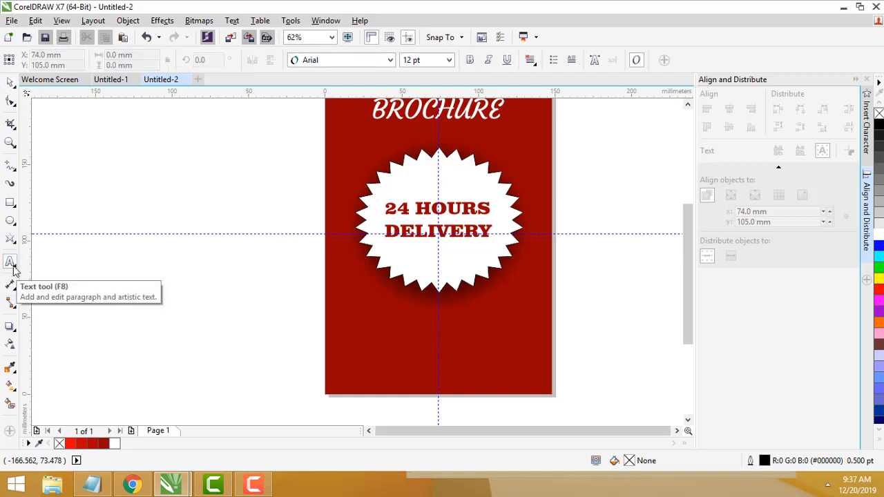
click(181, 318)
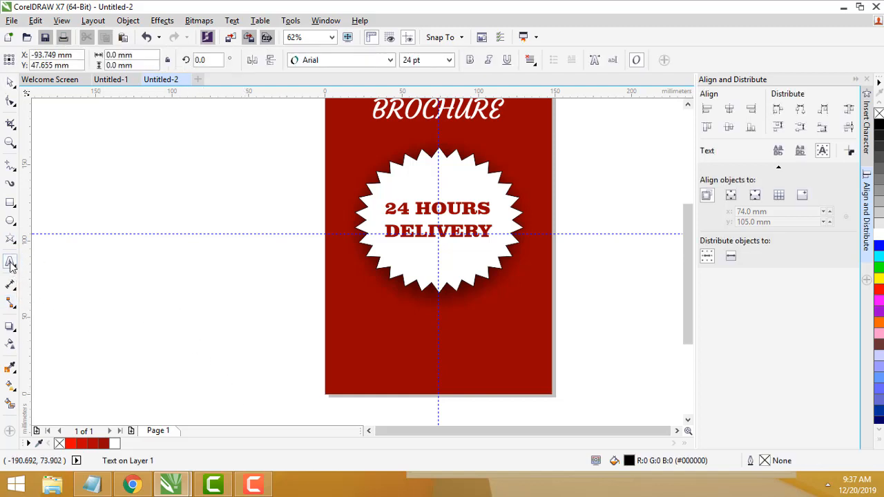
key(ctrl+v)
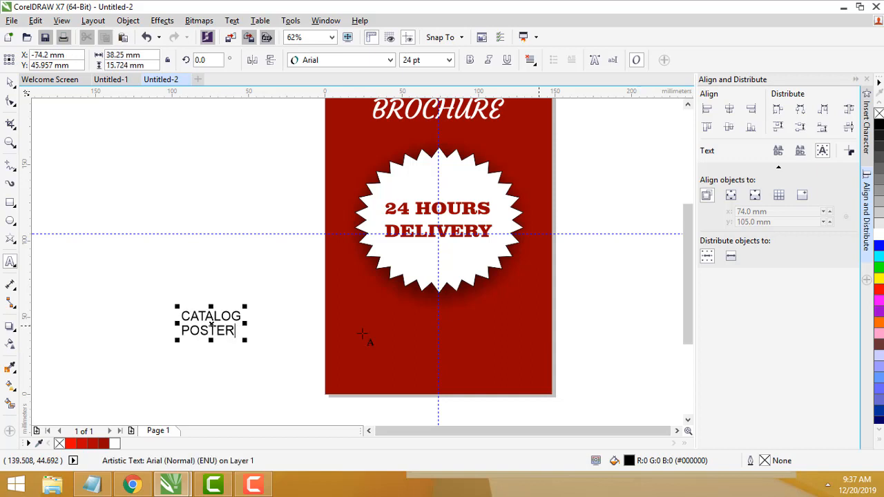
Step: Move the CATALOG POSTER text onto the page below the star, enlarge it to about 41 pt and place it around the vertical guideline
drag(207, 320, 426, 321)
drag(469, 343, 514, 363)
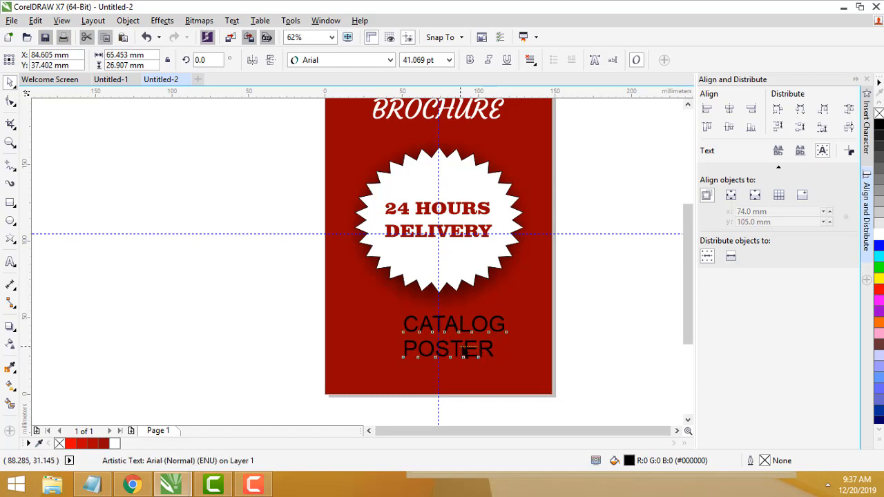
drag(457, 350, 438, 349)
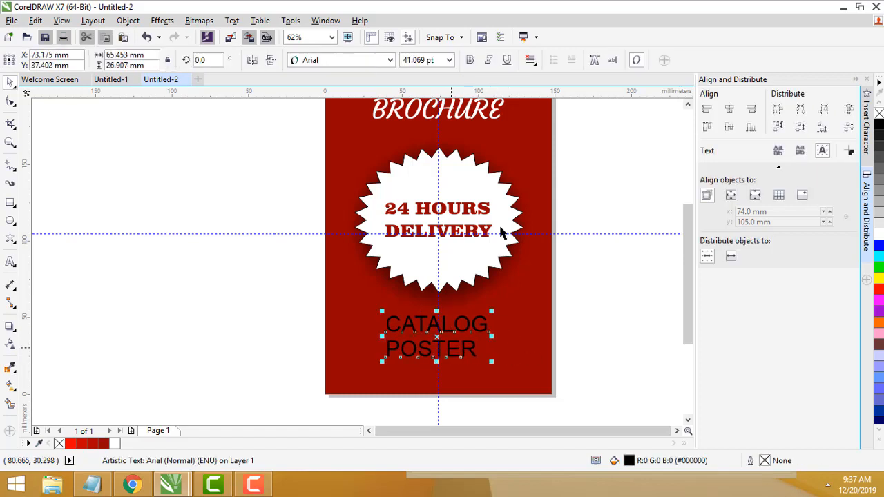
Step: Set the font of the CATALOG POSTER text to Clarendon BT
click(391, 60)
mouse_move(391, 110)
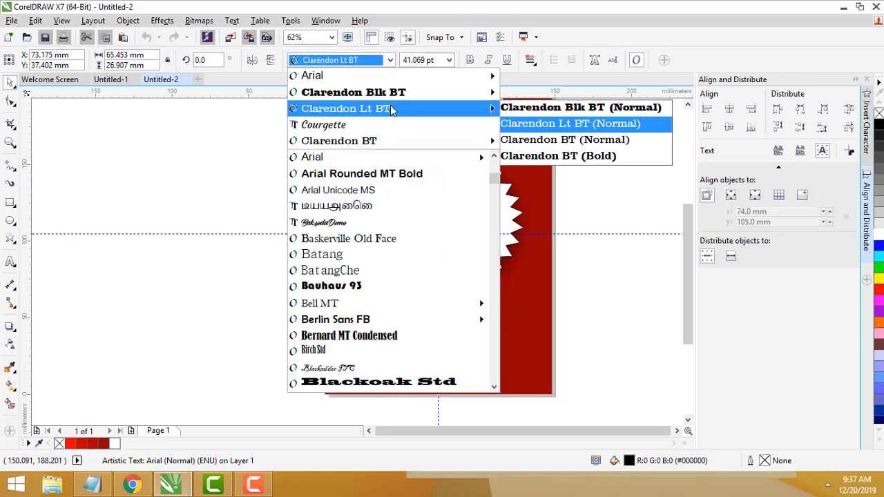
mouse_move(419, 146)
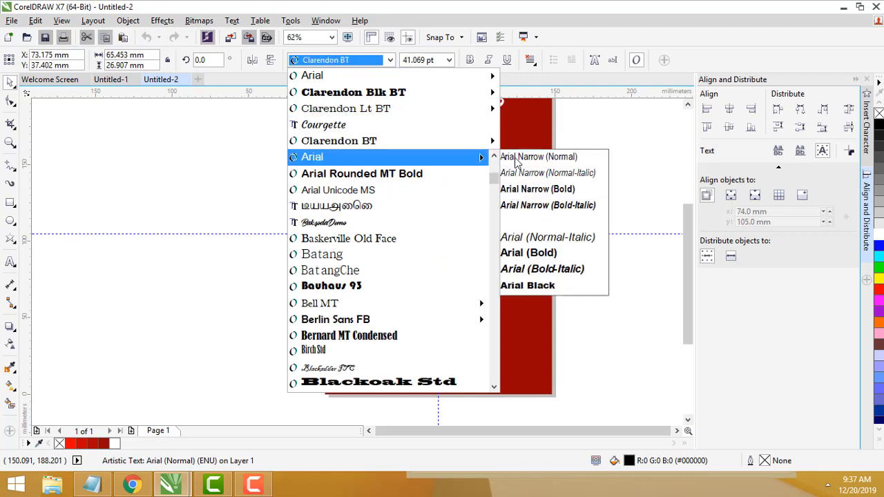
click(528, 169)
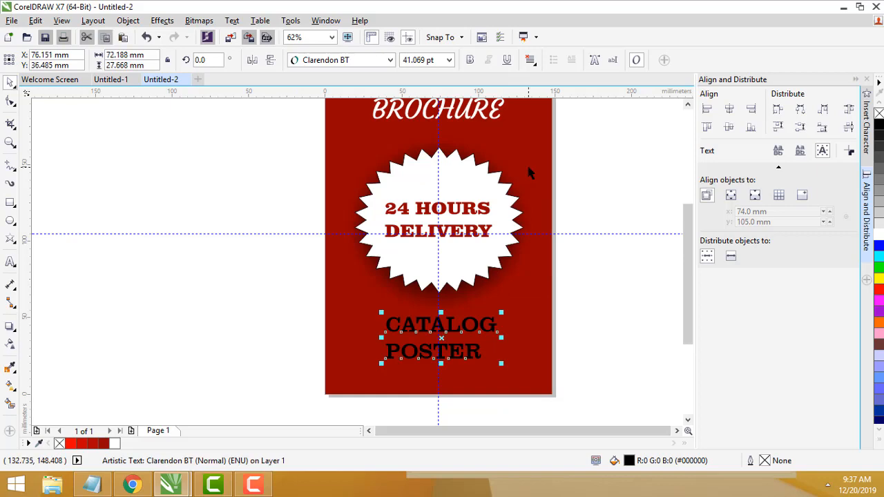
Step: Indent the word POSTER with a leading space to center it under CATALOG, and fill the text with white
double_click(405, 352)
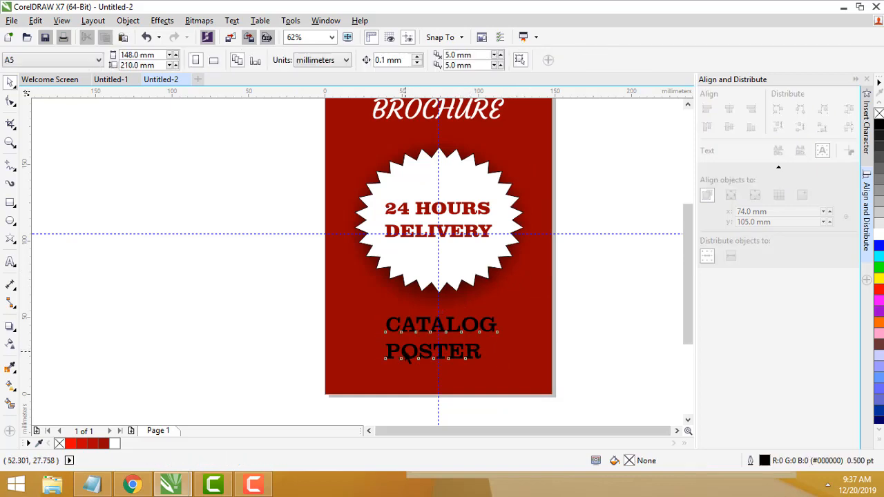
key(Left)
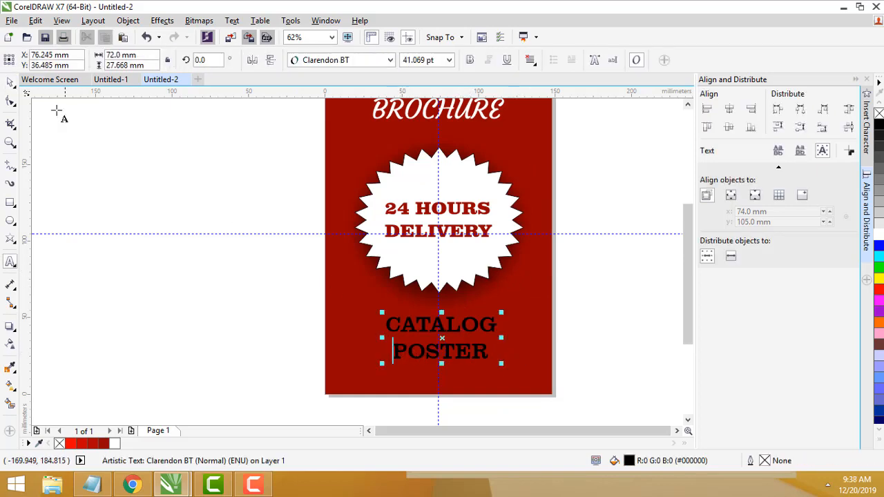
click(10, 83)
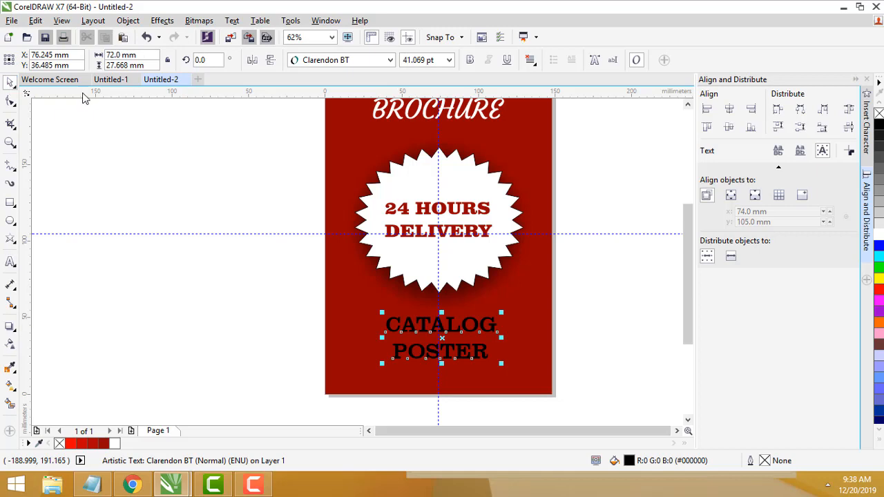
click(879, 223)
click(635, 241)
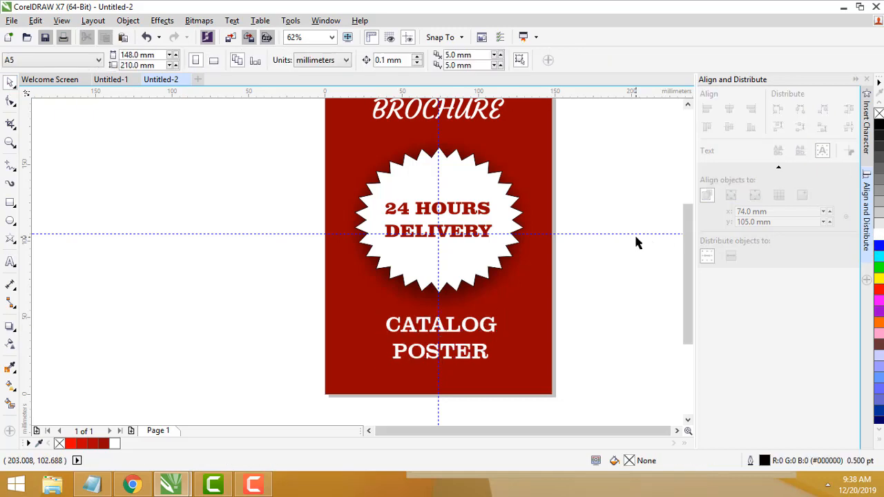
Step: Enlarge the white CATALOG POSTER text proportionally to about 45 pt
scroll(637, 241, down, 1)
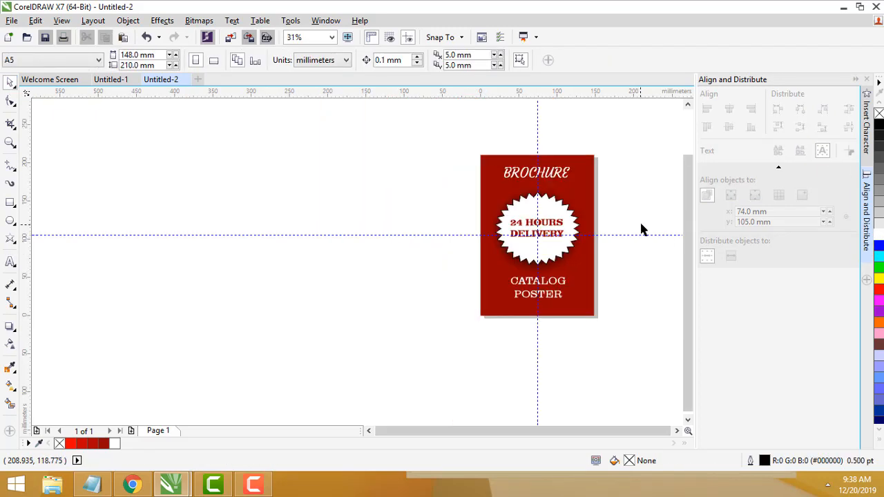
scroll(640, 229, up, 1)
mouse_move(690, 273)
mouse_down()
mouse_move(688, 251)
mouse_move(688, 274)
mouse_up()
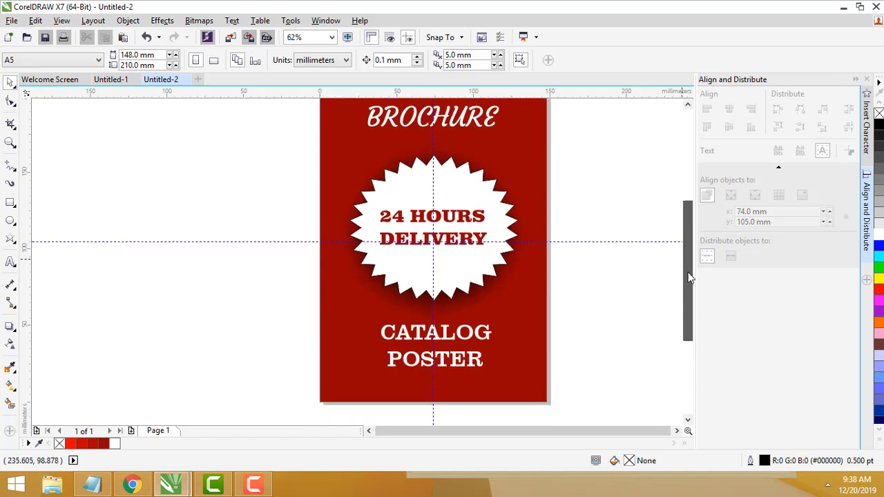
click(477, 361)
drag(496, 373, 506, 380)
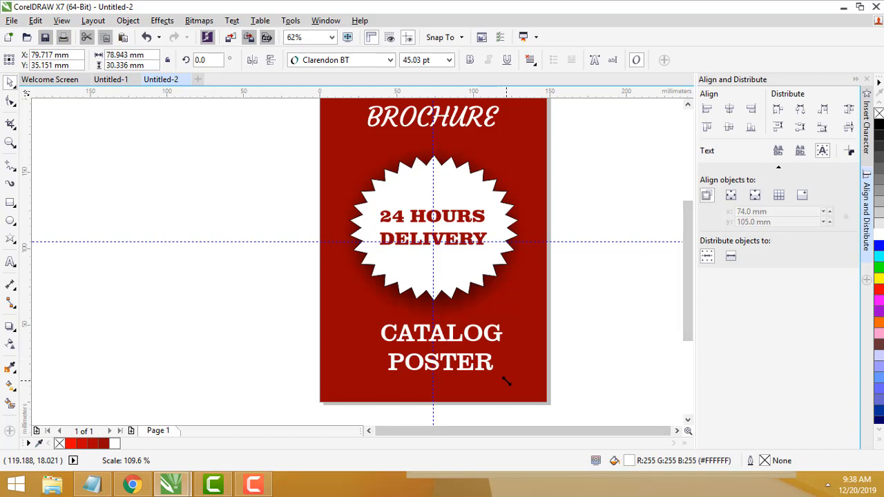
click(596, 352)
drag(685, 303, 685, 304)
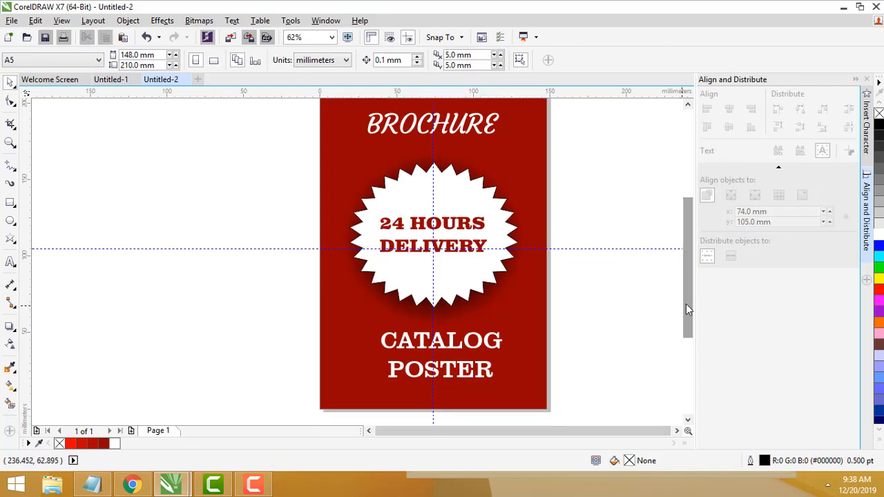